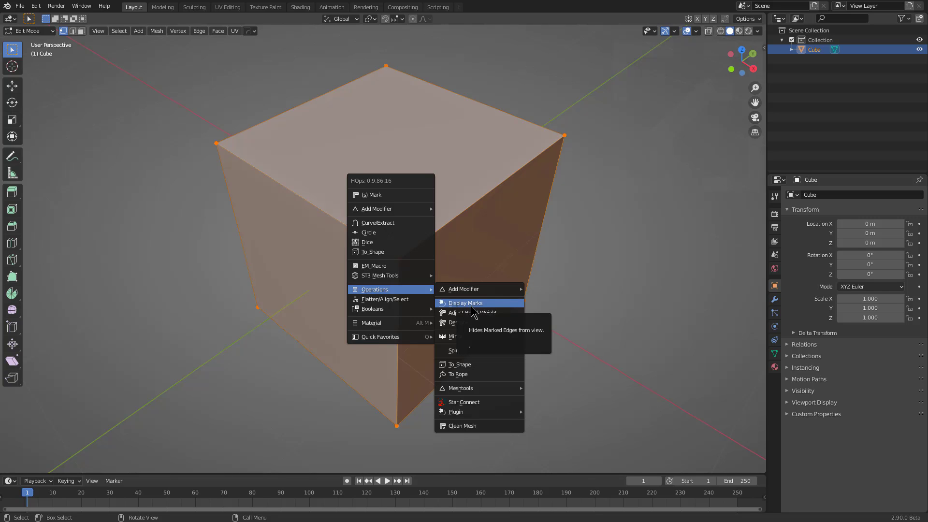
Step: Mark all of the cube's selected edges as sharp and turn off the display of edge marks
left_click(389, 195)
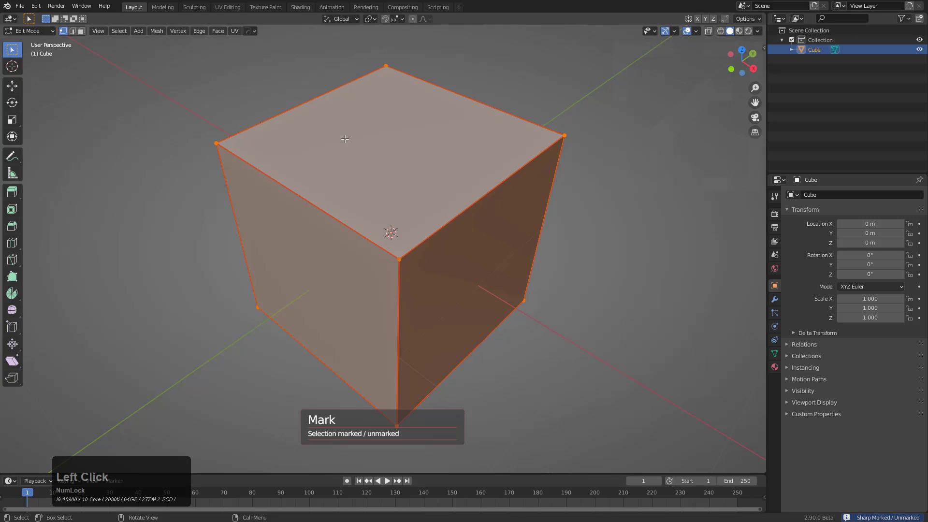
key("q")
mouse_move(383, 243)
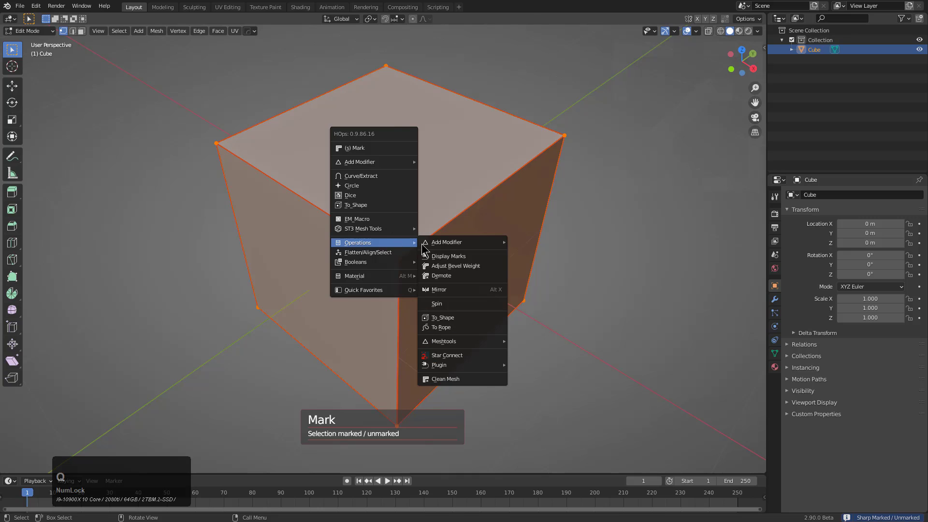
left_click(441, 256)
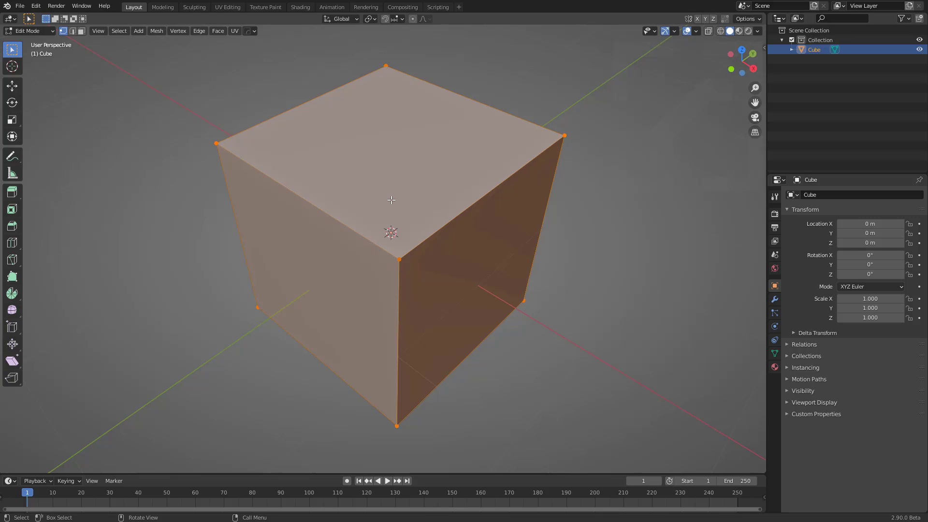
Step: Turn the display of edge marks on and back off
middle_click_drag(391, 199, 386, 203)
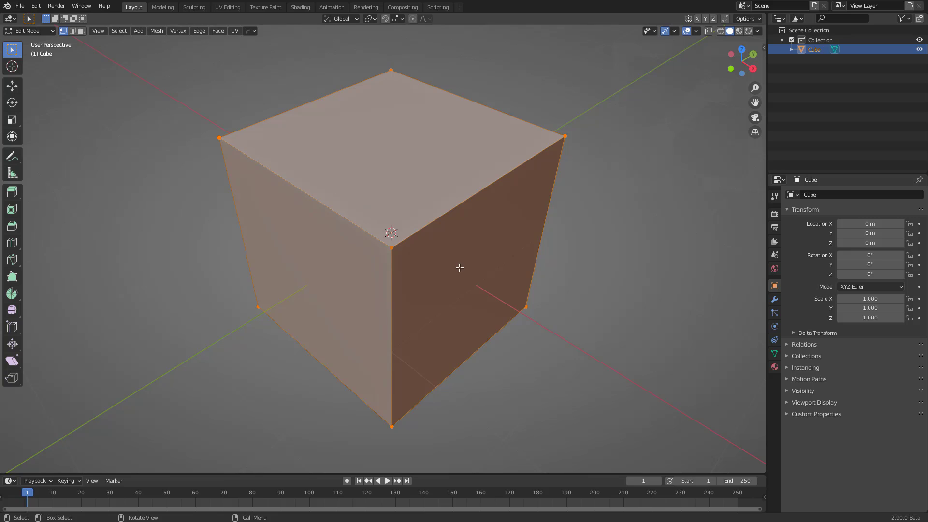
key("q")
mouse_move(426, 229)
left_click(488, 247)
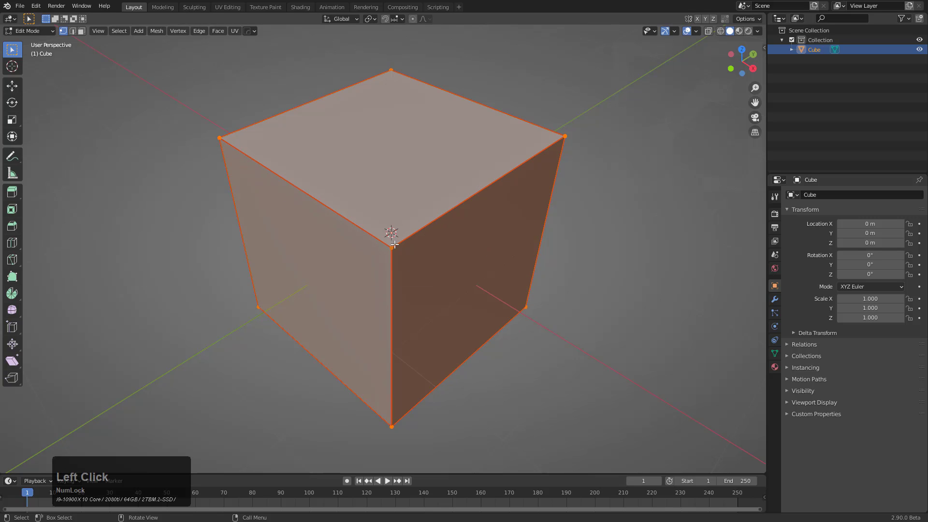
key("q")
mouse_move(394, 244)
left_click(459, 259)
Step: Deselect everything and bevel the cube's upper front-facing edge with 12 segments and a width of about 0.565 m
middle_click_drag(413, 227, 356, 215)
key("alt+a")
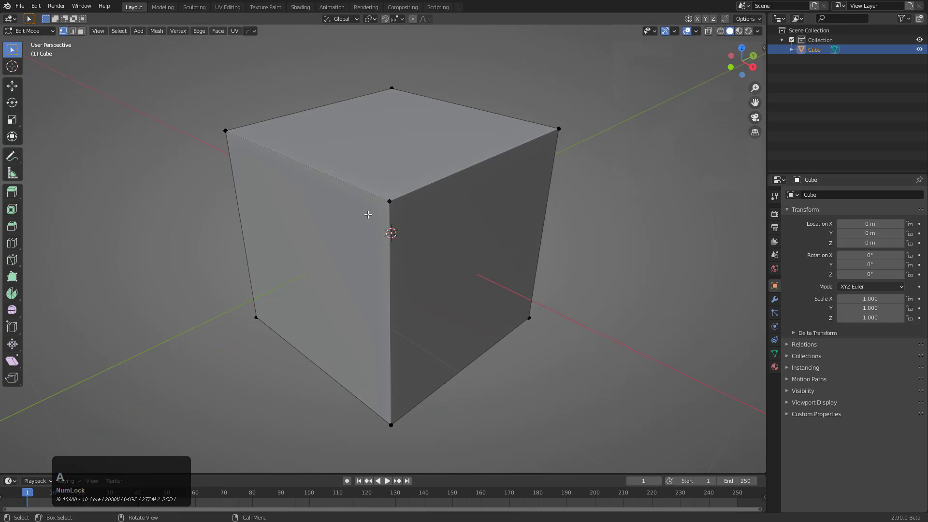
key("2")
left_click(372, 209)
key("ctrl+b")
scroll(477, 257, "up", 11)
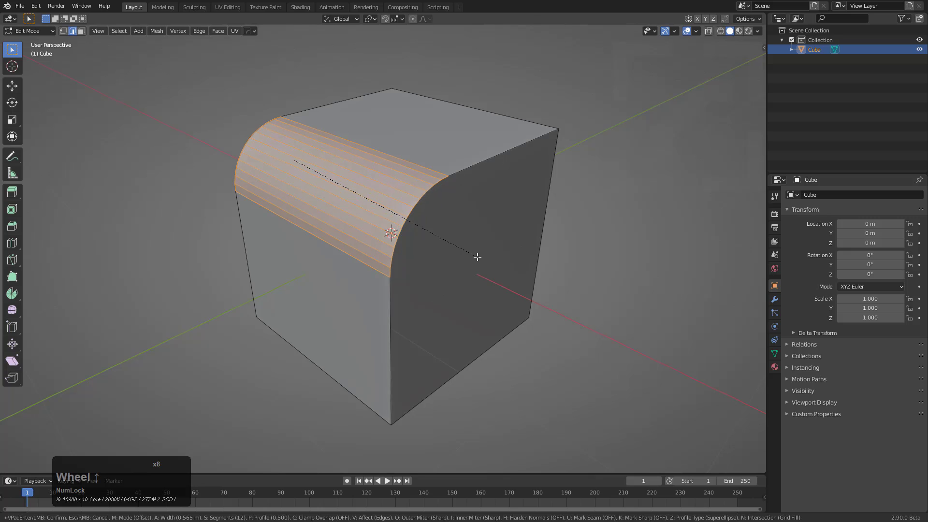
left_click(478, 257)
Step: Apply Sharpen to the cube, show the edge marks again and leave nothing selected
key("q")
left_click(457, 193)
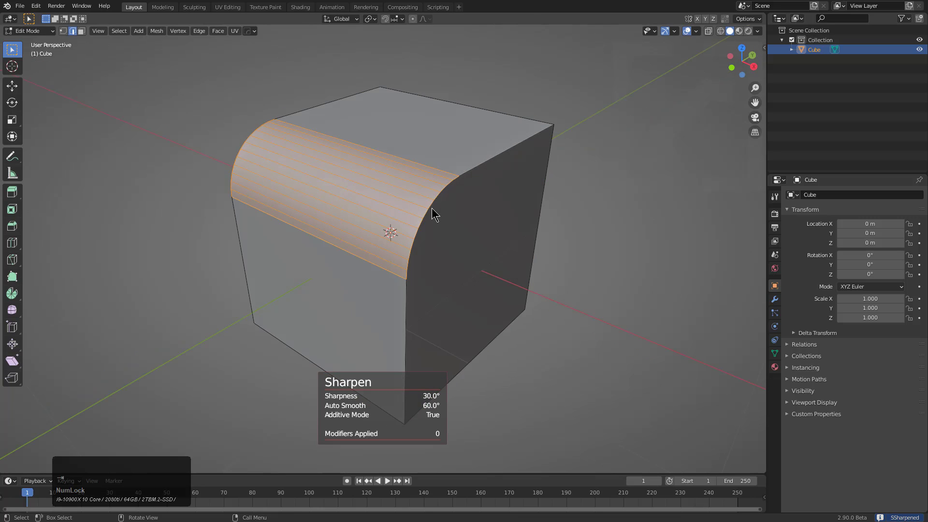
key("q")
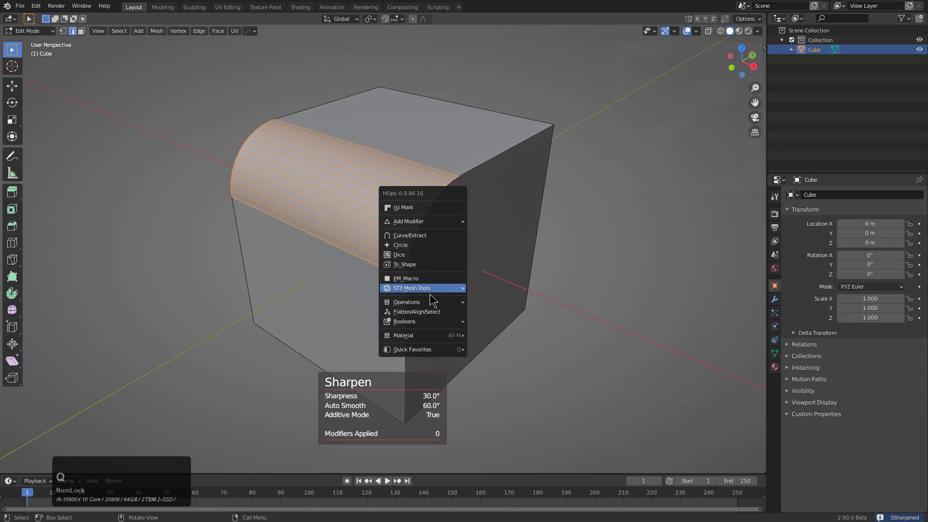
mouse_move(432, 290)
left_click(484, 317)
key("a")
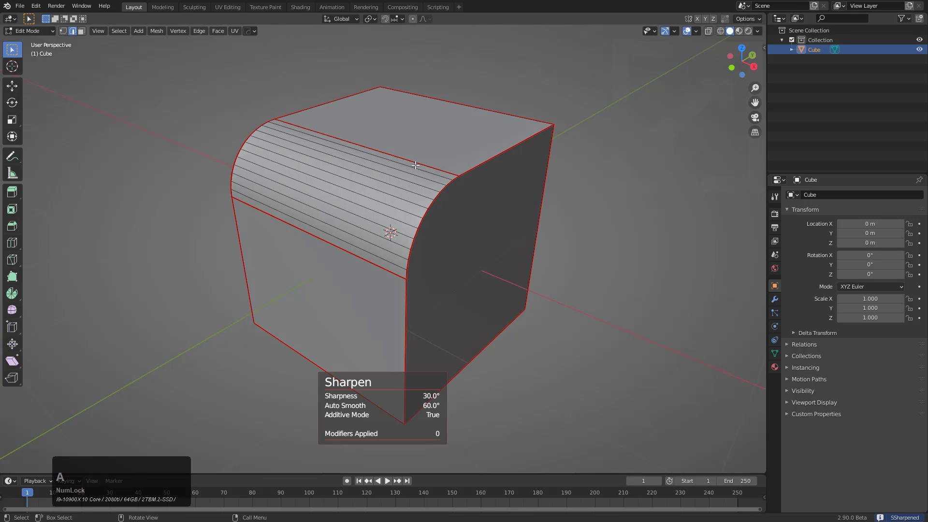
Step: Unmark the two long straight edges bordering the rounded bevel and clear the selection
left_click(415, 165)
key("q")
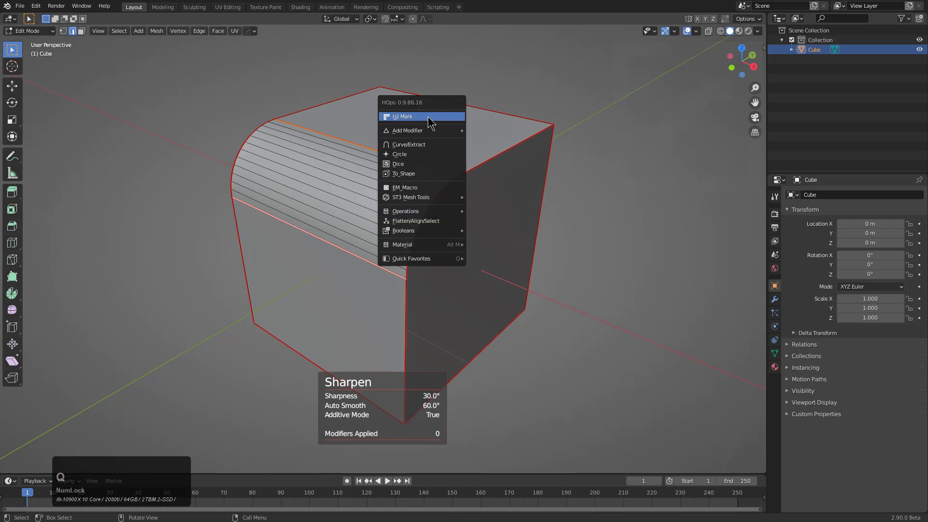
left_click(430, 122)
key("a")
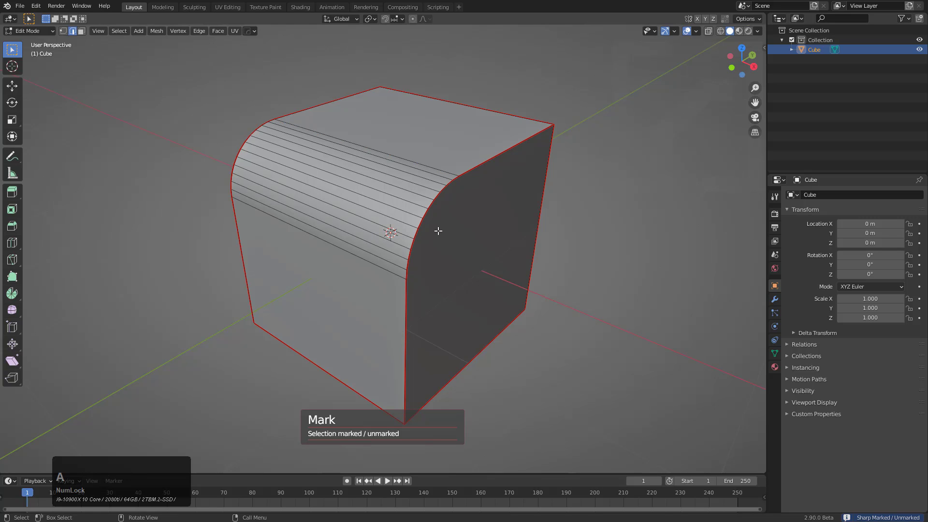
key("q")
mouse_move(444, 331)
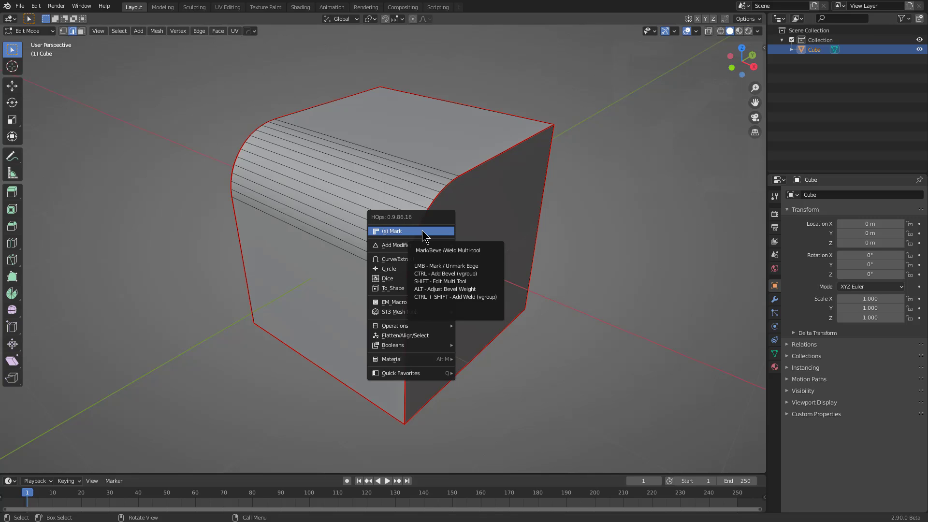
mouse_move(412, 327)
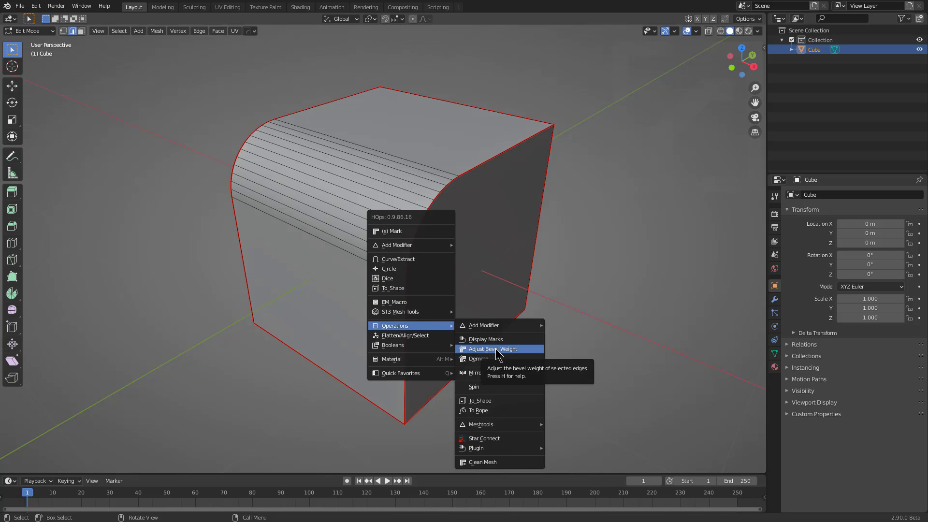
Step: Add a Bevel modifier with 7 segments to the cube in Object Mode
middle_click_drag(563, 161, 482, 178)
key("Tab")
middle_click_drag(513, 232, 482, 241)
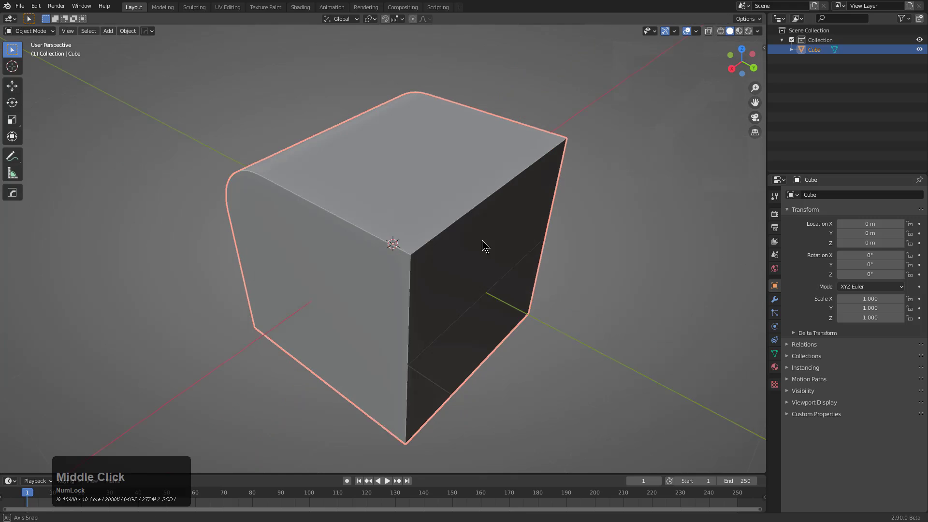
key("q")
left_click(510, 254)
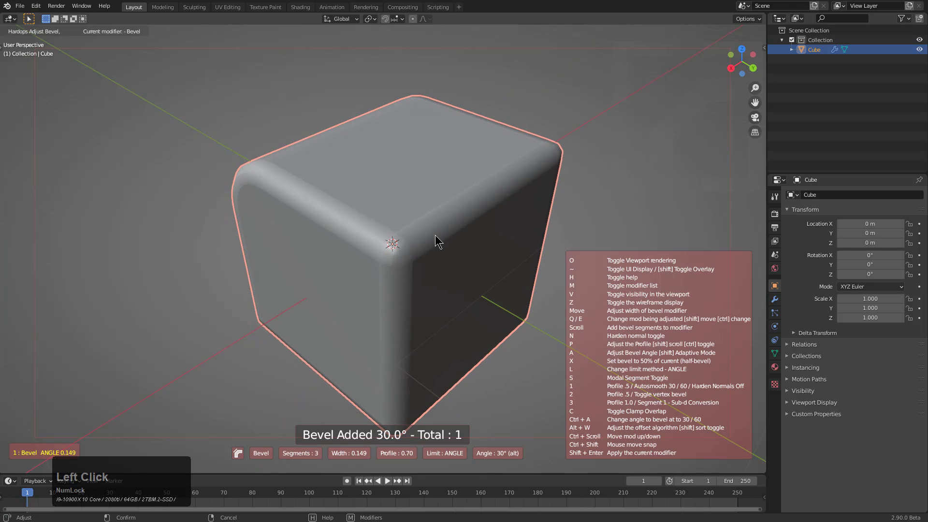
scroll(435, 235, "up", 4)
left_click(433, 266)
Step: Set the Bevel modifier's limit method to WEIGHT with a width of about 0.13
key("q")
left_click(454, 216)
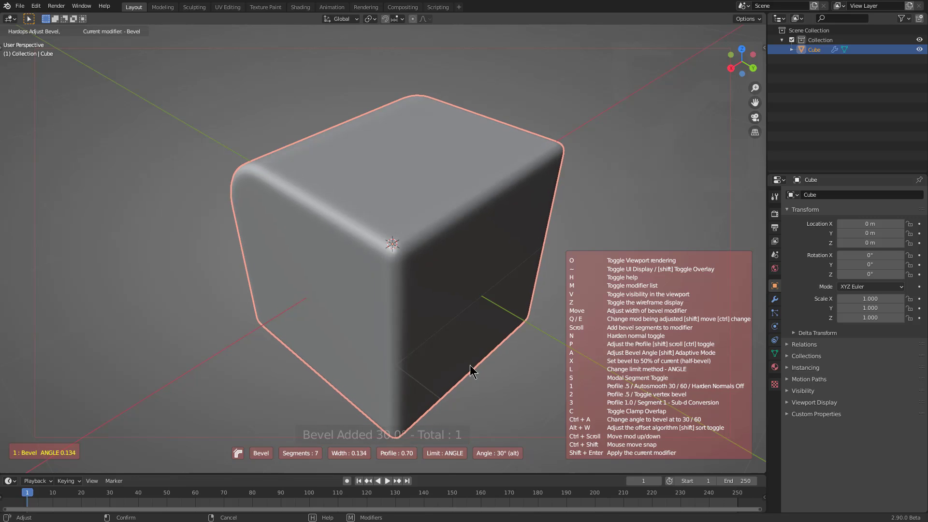
key("l")
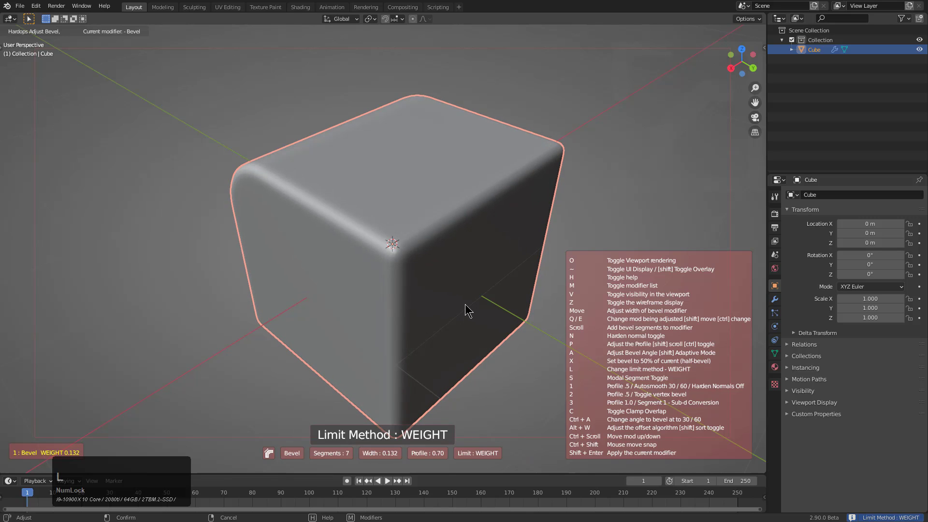
left_click(465, 303)
Step: Reduce the bevel weight of the cube's top edge on the side opposite the rounded bevel with Adjust Bevel Weight
middle_click_drag(457, 304, 336, 209)
scroll(411, 243, "up", 1)
scroll(408, 240, "down", 1)
key("Tab")
middle_click_drag(436, 209, 454, 216)
scroll(399, 216, "up", 1)
left_click(409, 219)
key("q")
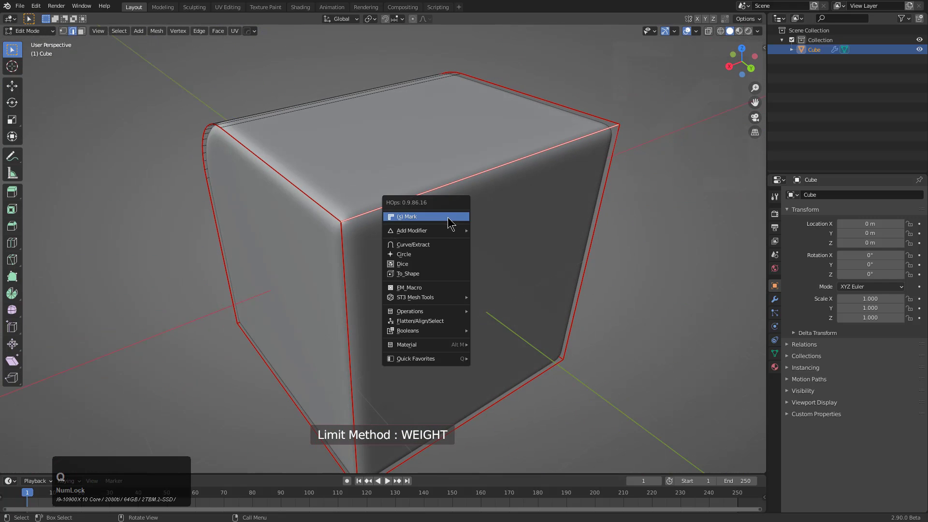
left_click(440, 312)
left_click(498, 335)
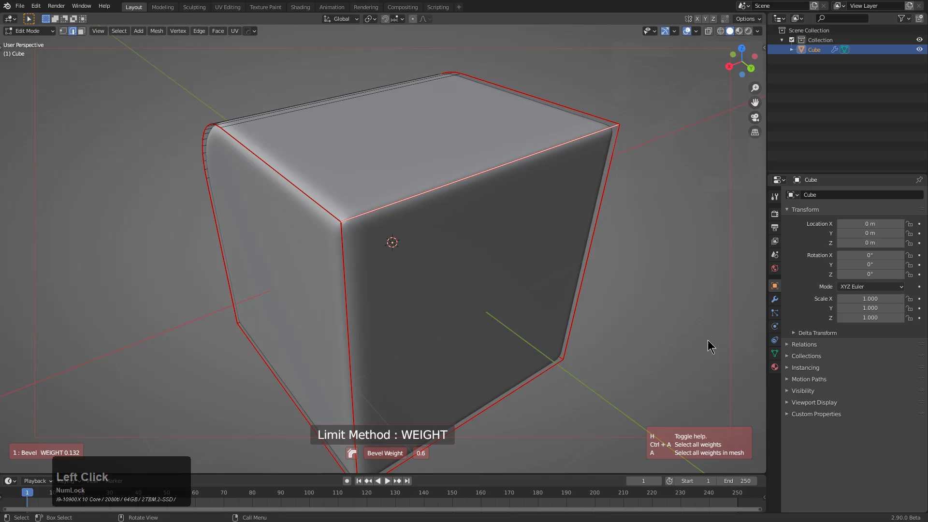
left_click(224, 288)
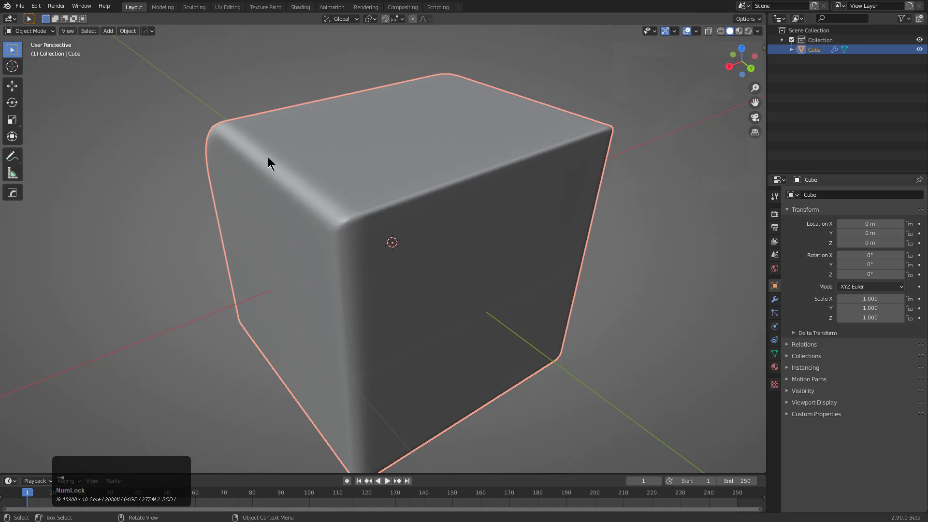
Step: Cycle the Bevel modifier's limit method through NONE to ANGLE, with a width of about 0.17
middle_click_drag(317, 244, 408, 242)
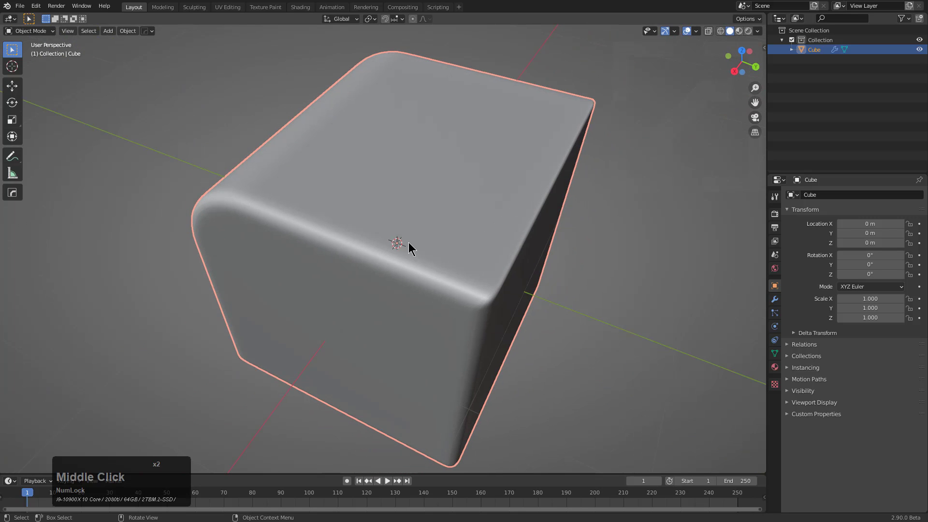
middle_click_drag(464, 272, 590, 209)
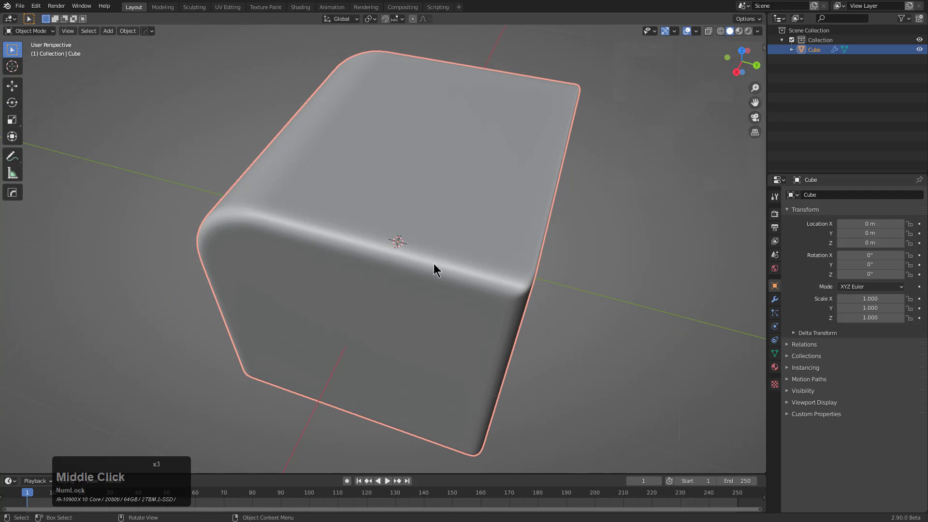
middle_click_drag(280, 278, 341, 271)
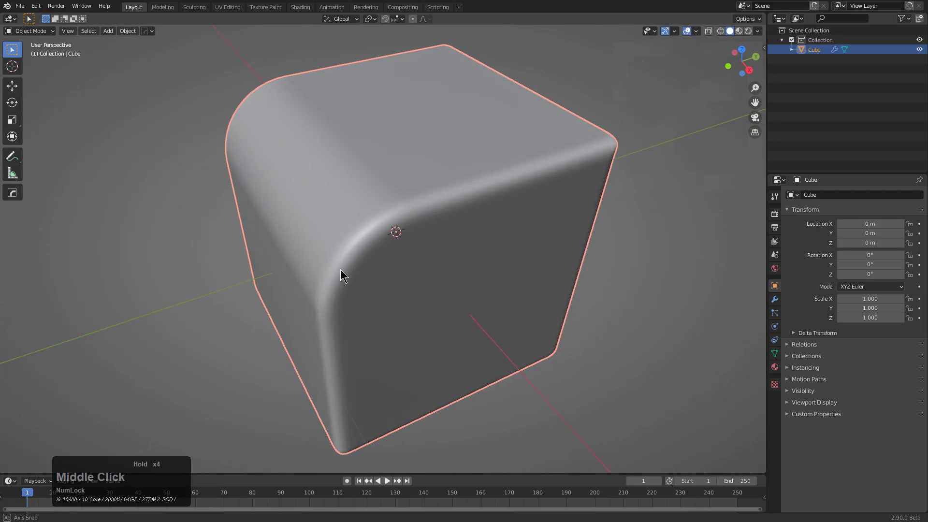
scroll(414, 270, "up", 1)
middle_click_drag(414, 269, 425, 235)
key("q")
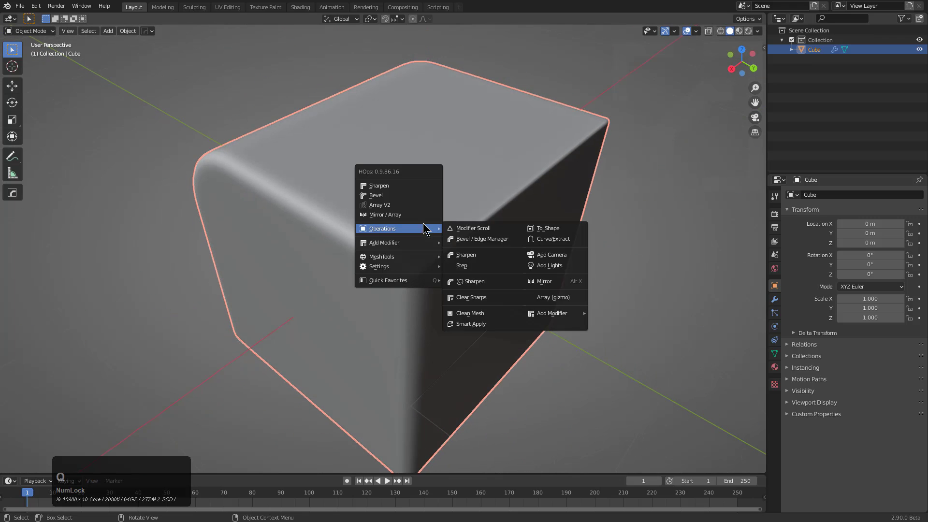
left_click(428, 198)
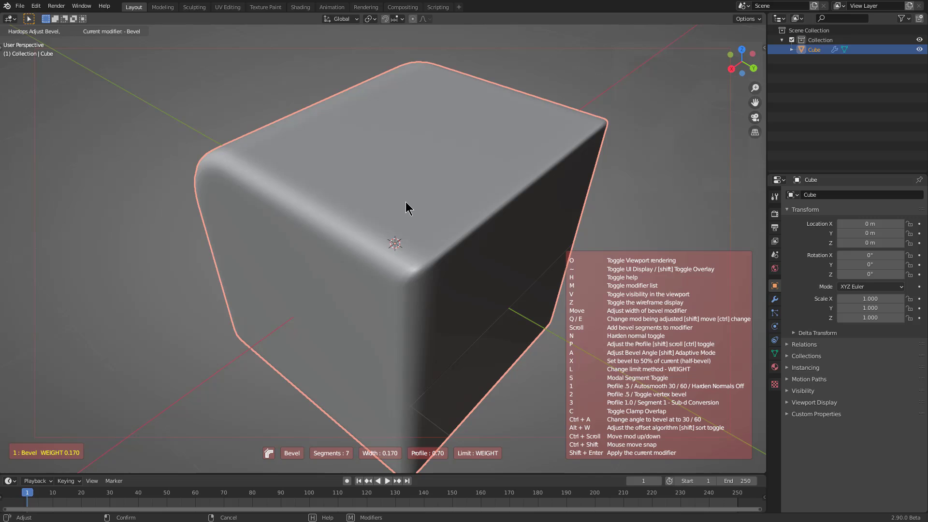
key("l")
key("l")
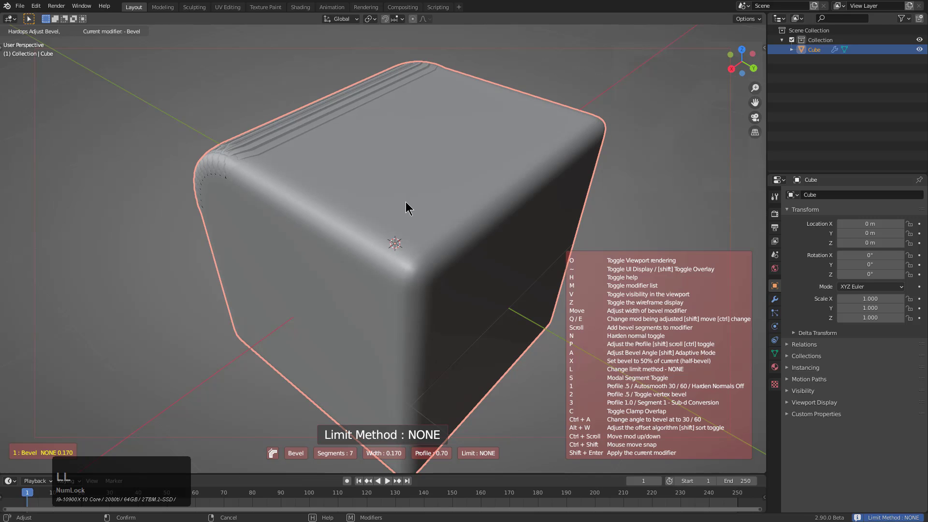
key("l")
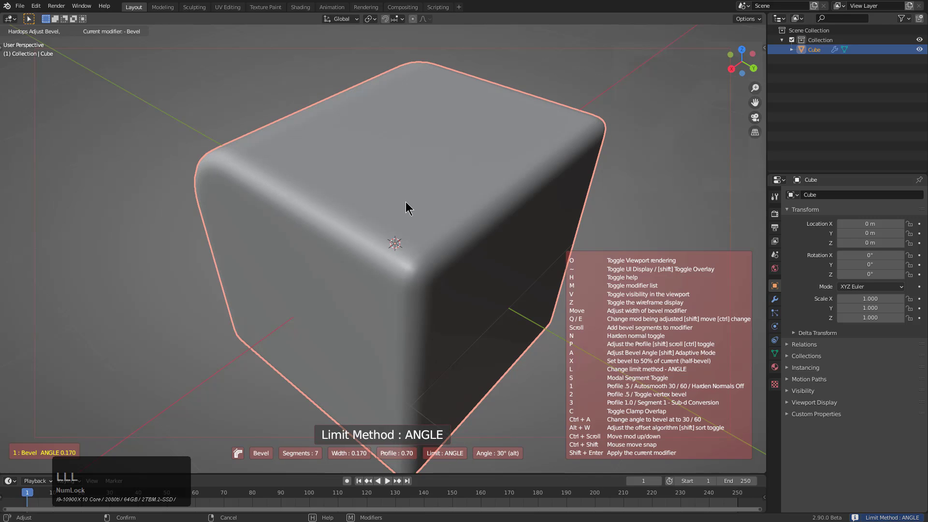
Step: Try the Demote operation on the selected top edge in Edit Mode
middle_click_drag(441, 212, 514, 206)
key("Tab")
middle_click_drag(440, 238, 441, 259)
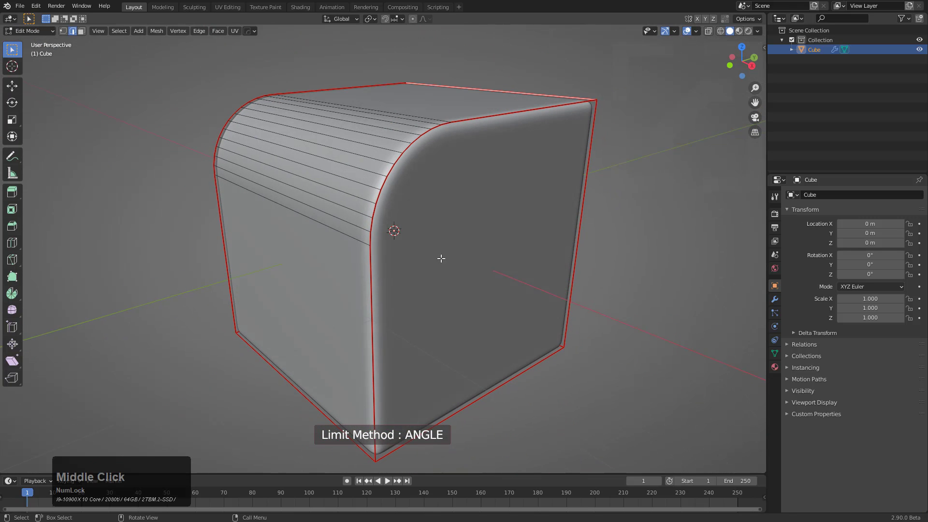
key("q")
mouse_move(434, 344)
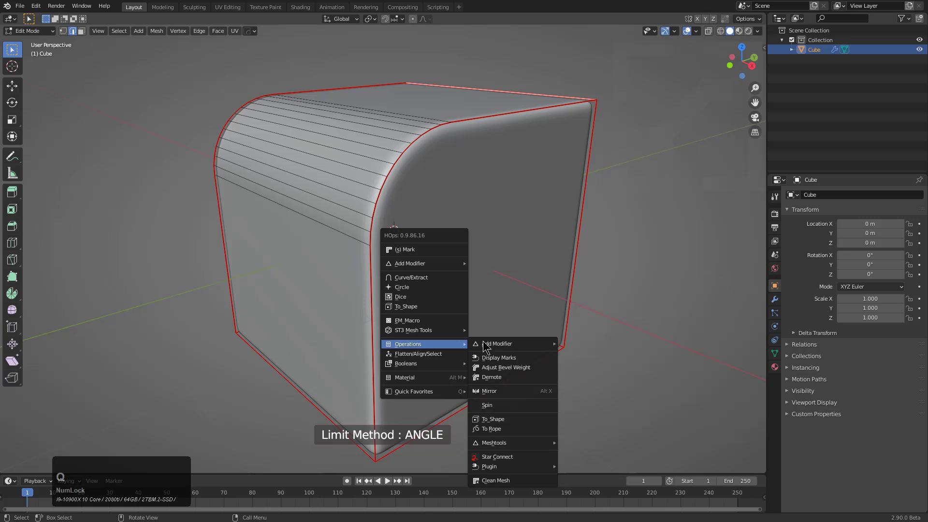
left_click(507, 382)
Step: Return to Object Mode and set the Bevel modifier's limit method to WEIGHT with a width of about 0.174
middle_click_drag(648, 175, 485, 263)
key("Tab")
key("q")
left_click(471, 255)
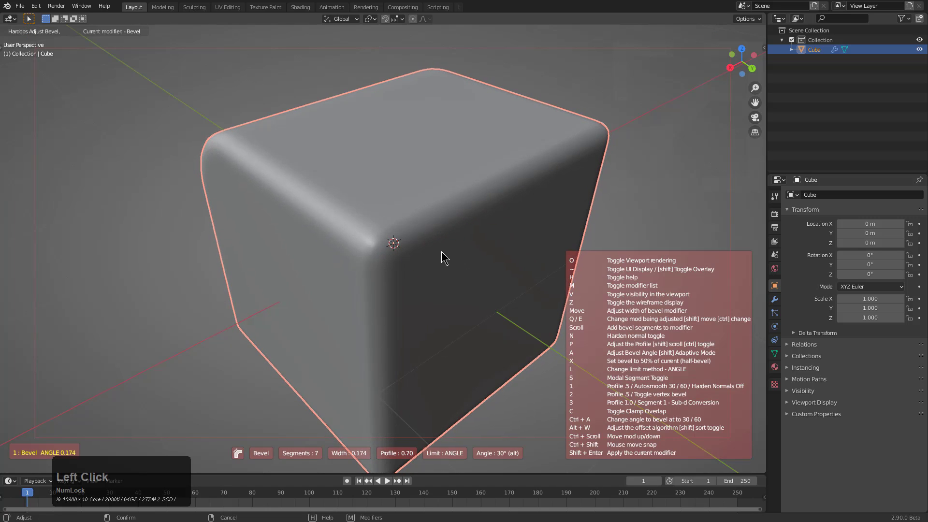
key("l")
left_click(443, 257)
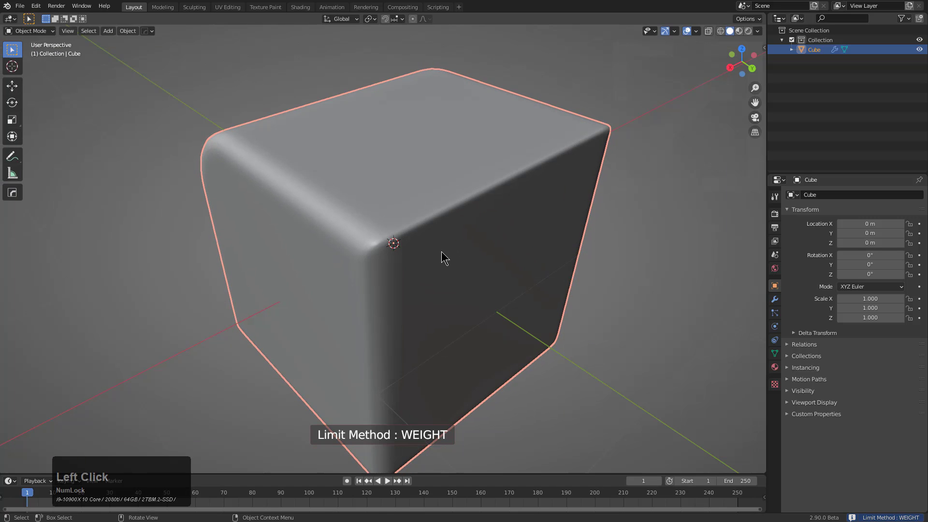
Step: Demote the selected top edge in Edit Mode to remove its bevel weighting
middle_click_drag(426, 221, 575, 118)
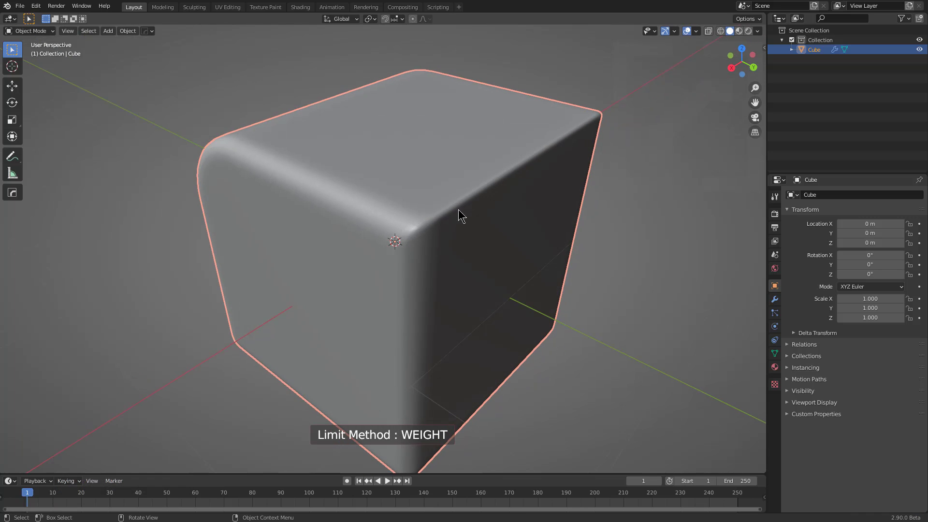
key("Tab")
key("q")
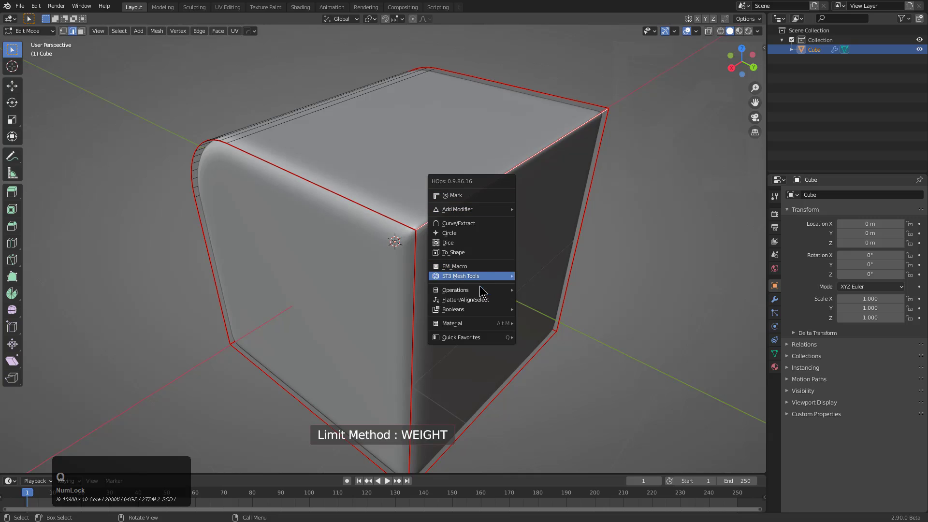
mouse_move(480, 290)
left_click(549, 323)
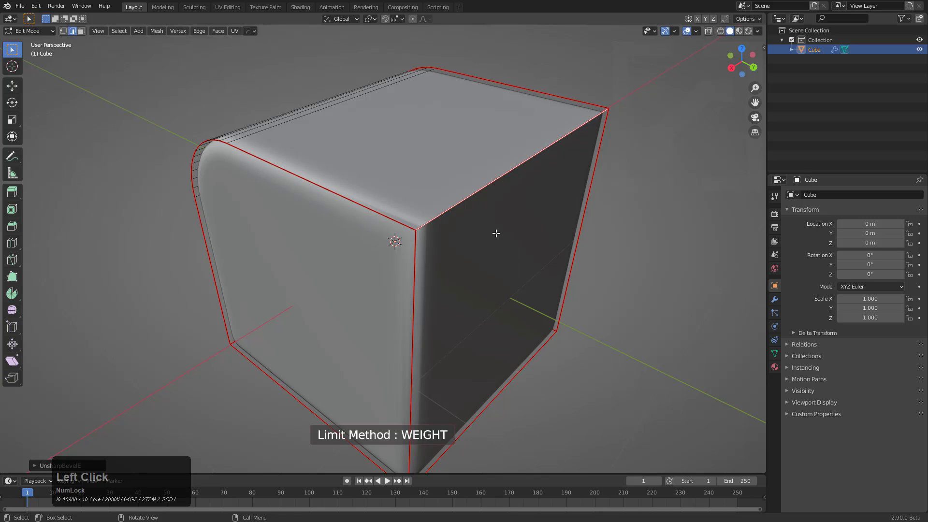
Step: In Edit Mode, switch to face selection, select the side face below the demoted top edge and Demote it
key("Tab")
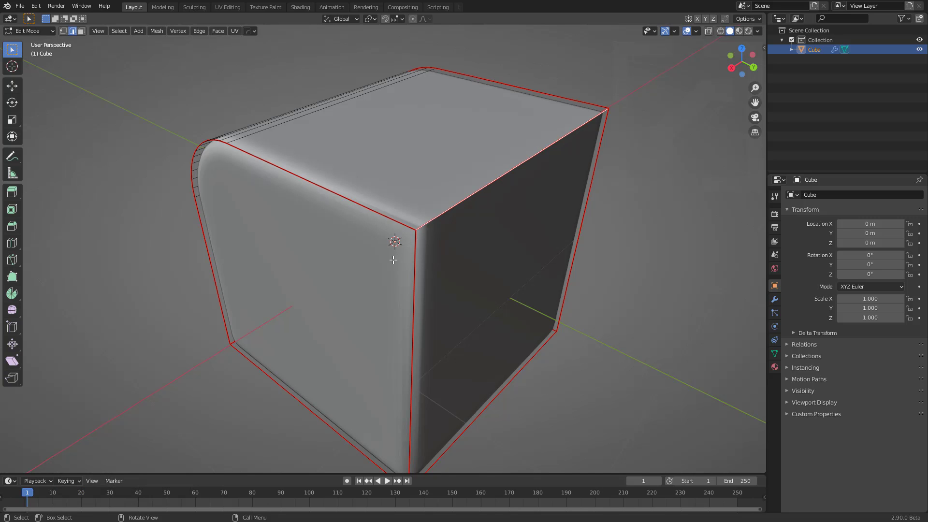
middle_click_drag(488, 191, 533, 195)
key("Tab")
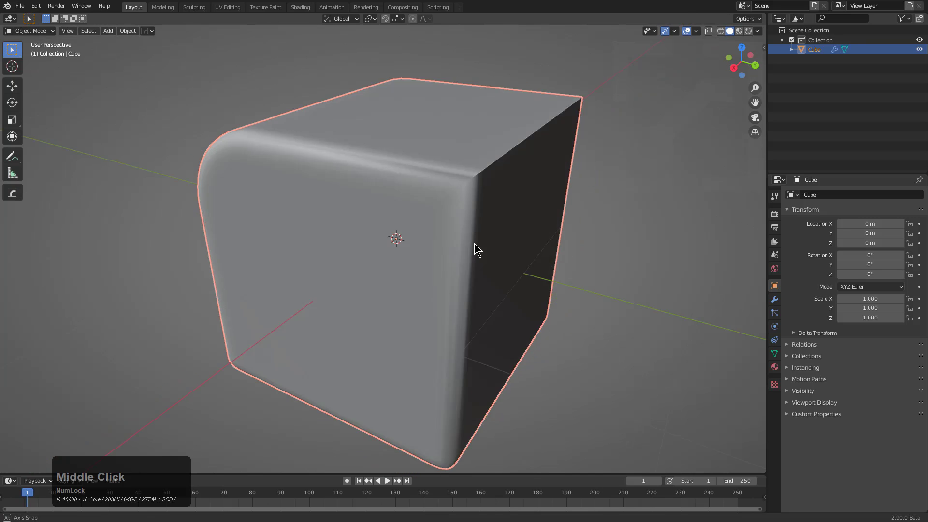
key("Tab")
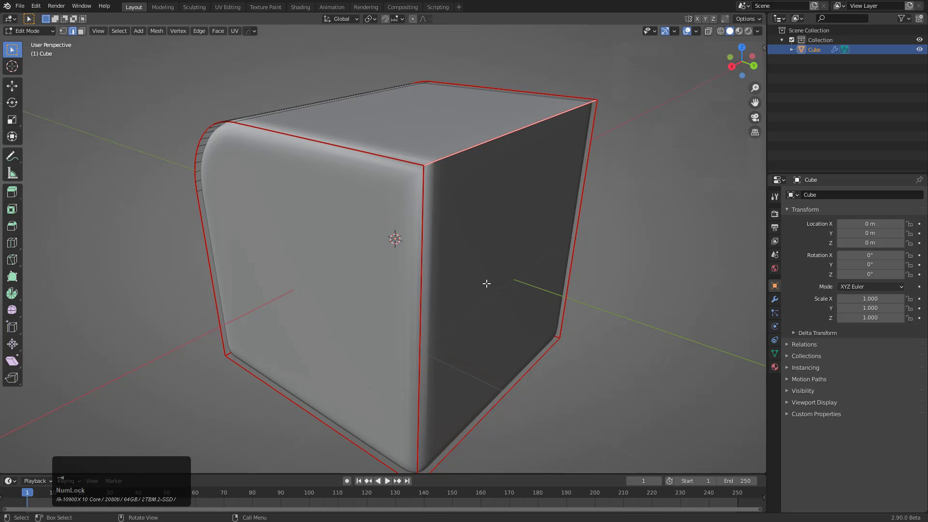
key("3")
left_click(490, 184)
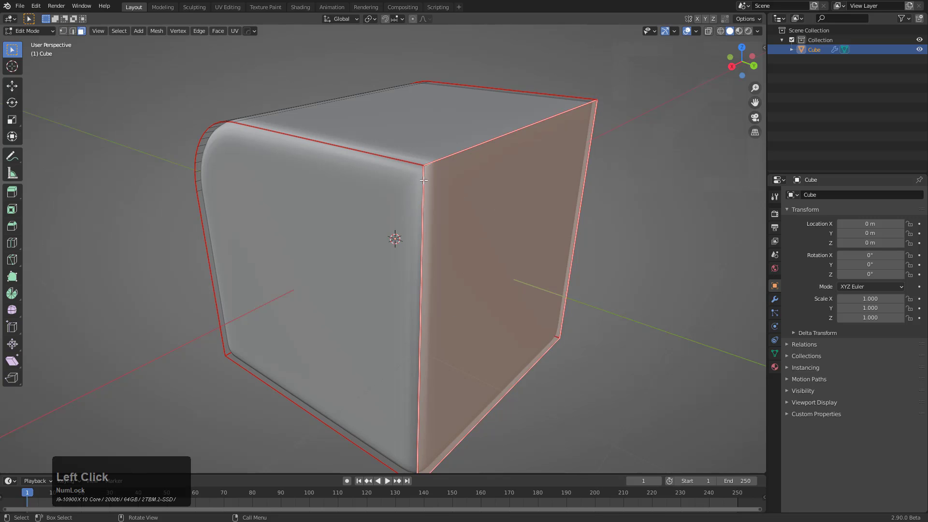
key("q")
mouse_move(522, 182)
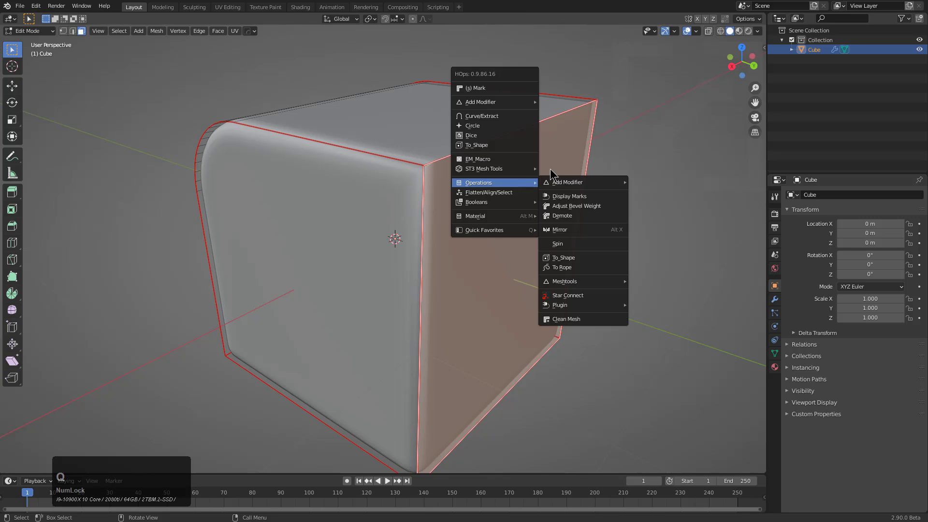
left_click(578, 224)
Step: Return to Object Mode and adjust the cube's Bevel with the Hard Ops Bevel operation
key("Tab")
middle_click_drag(579, 224, 424, 178)
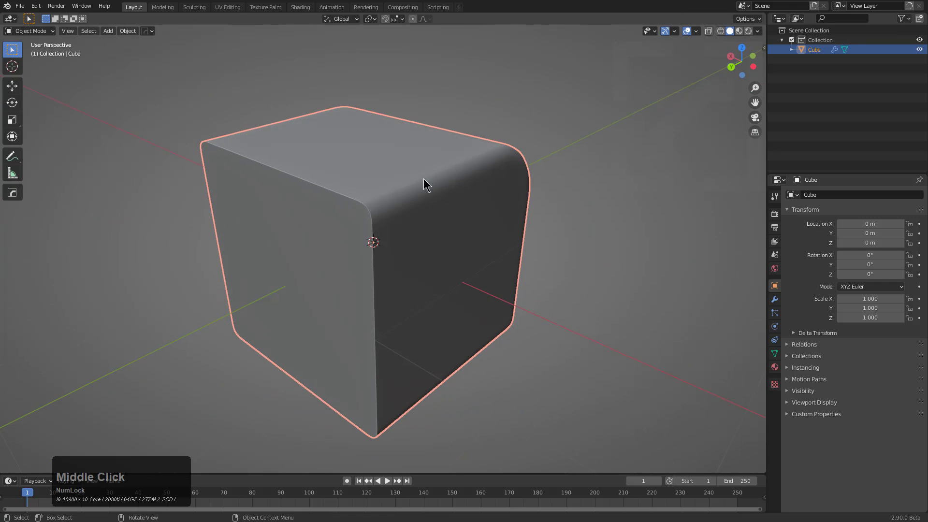
middle_click_drag(394, 307, 517, 271)
key("q")
left_click(517, 243)
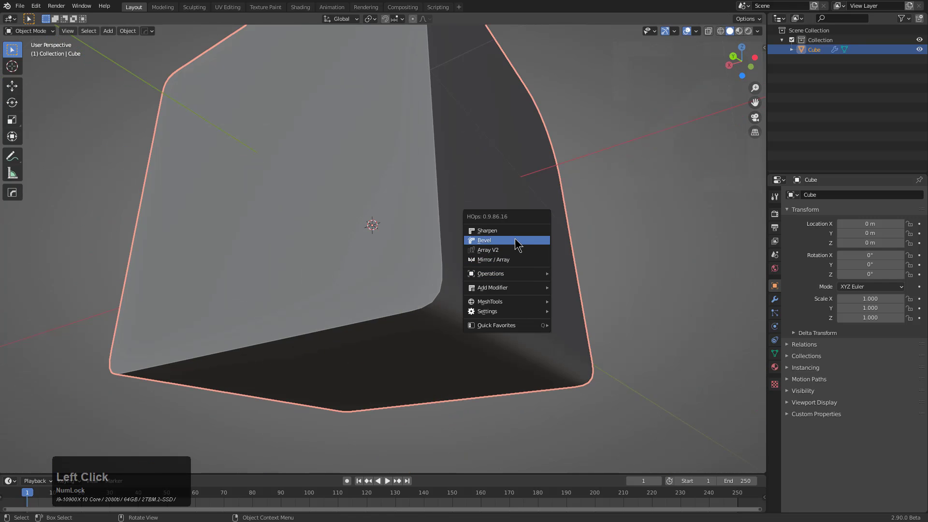
scroll(445, 241, "up", 1)
left_click(451, 183)
middle_click_drag(451, 182, 307, 166)
middle_click_drag(368, 219, 438, 224)
Step: Enter Edit Mode on the cube and align the viewport to the top view
key("Tab")
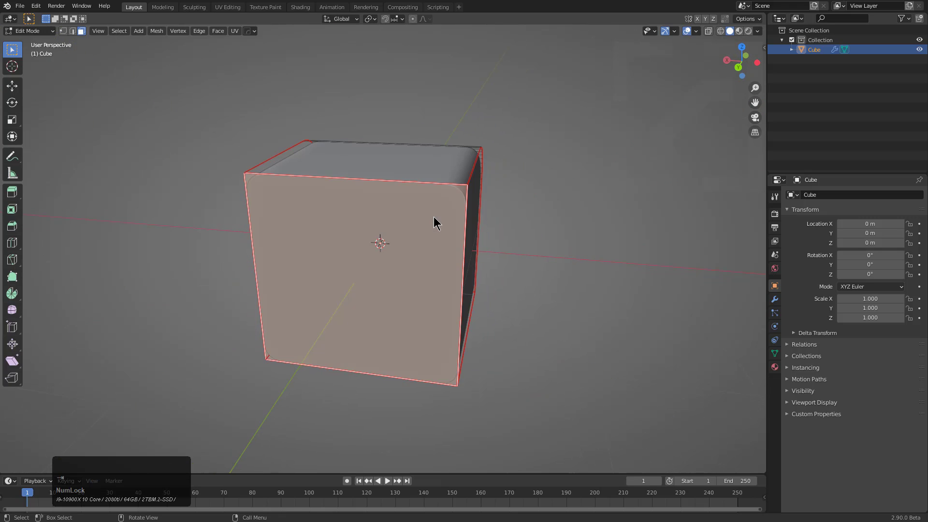
key("q")
mouse_move(426, 312)
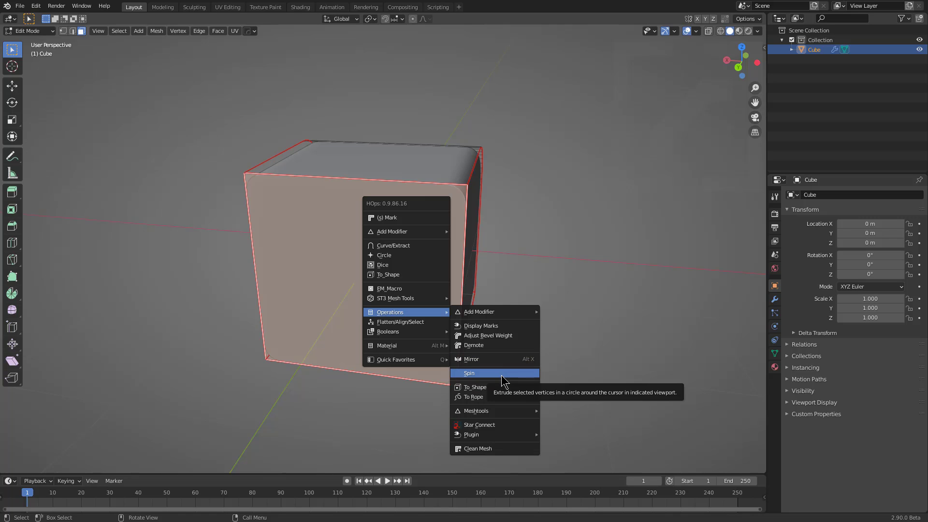
middle_click_drag(332, 247, 473, 276)
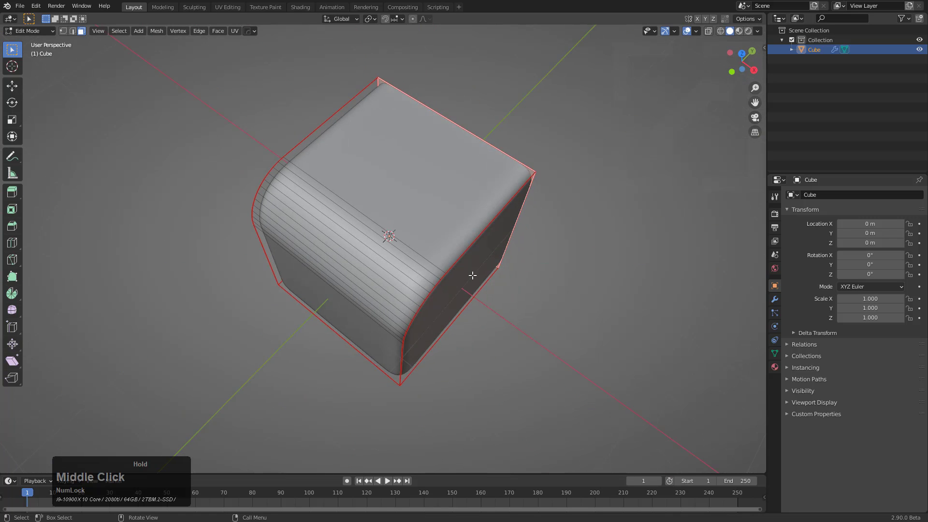
middle_click_drag(411, 273, 466, 300)
scroll(466, 300, "down", 1, "alt")
scroll(438, 285, "down", 2)
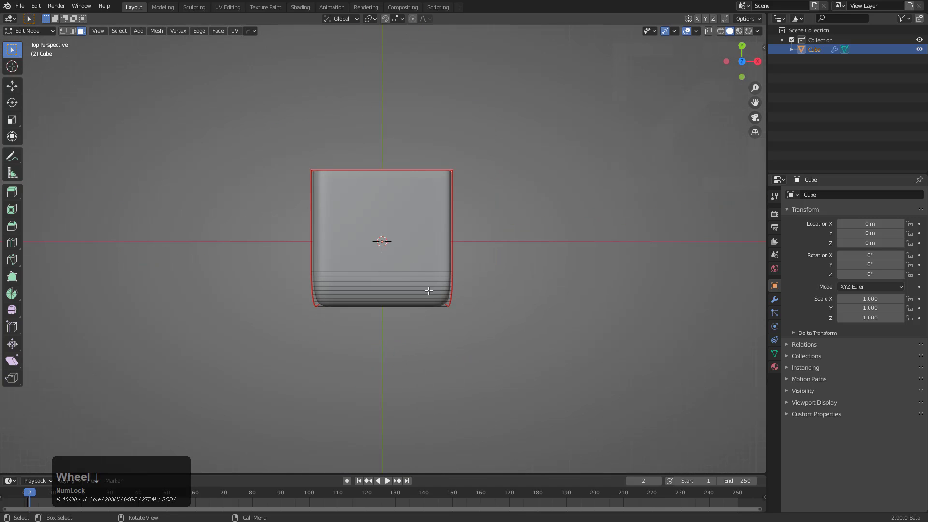
Step: Select the entire cube mesh and move it about 2.6 m along the global Y axis
key("a")
key("g")
key("y")
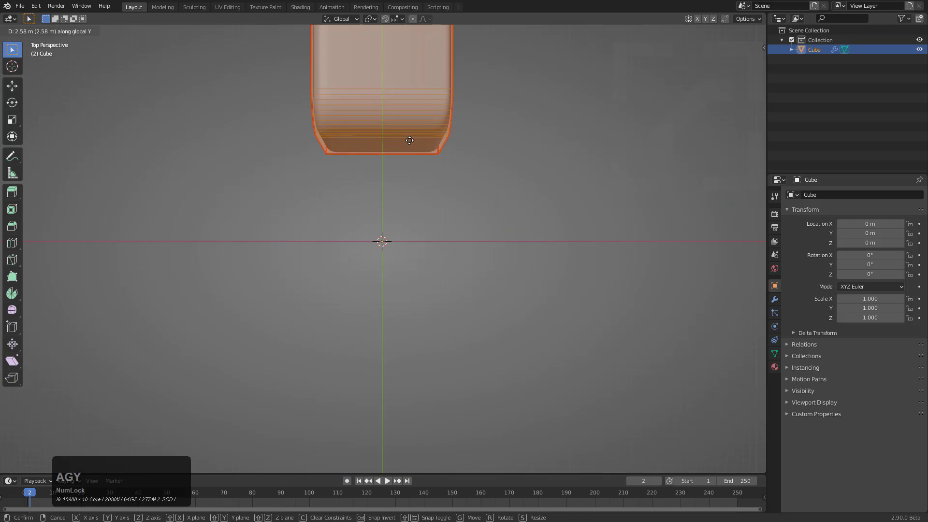
left_click(411, 132)
Step: Spin the selected cube mesh 360° around the 3D cursor in 6 steps
middle_click_drag(412, 132, 403, 201, "shift")
scroll(387, 208, "down", 1)
key("q")
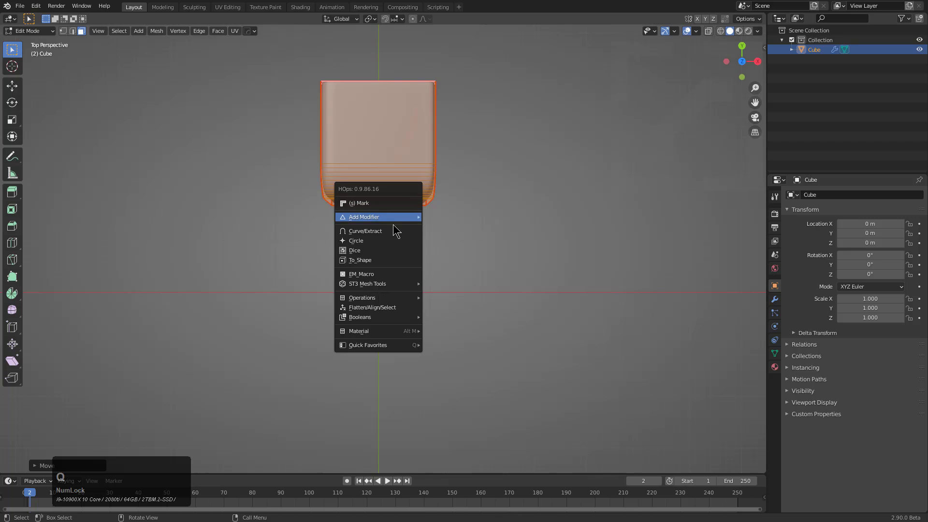
mouse_move(384, 299)
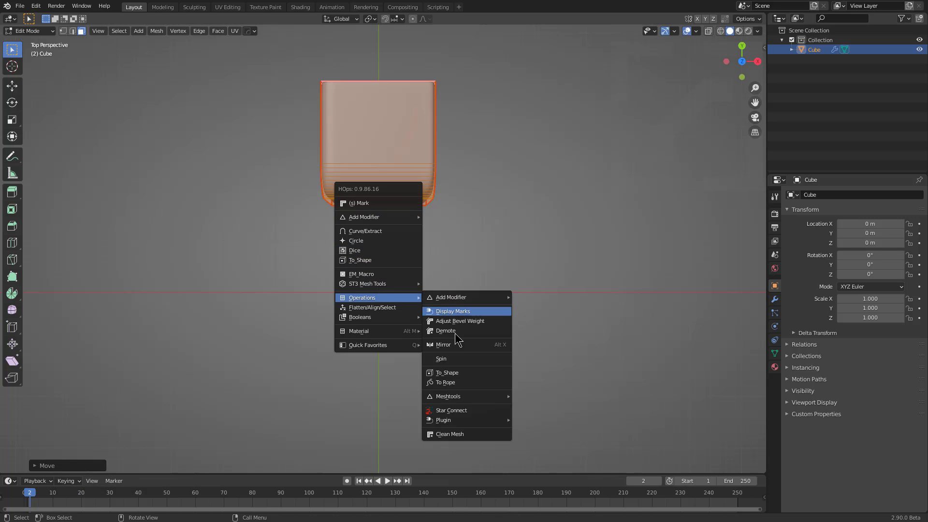
left_click(442, 358)
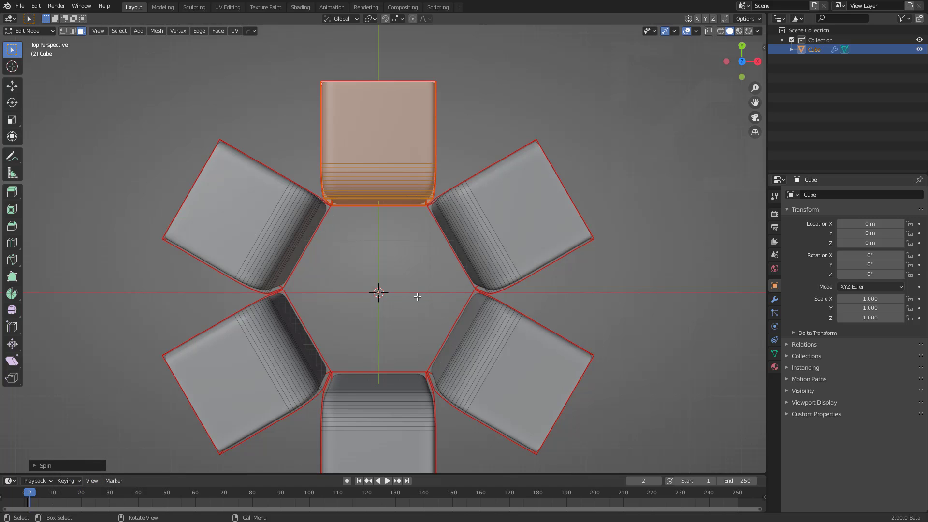
Step: Try Spin step counts of 4 and 5, and set the number of steps back to 6
key("F9")
double_click(479, 312)
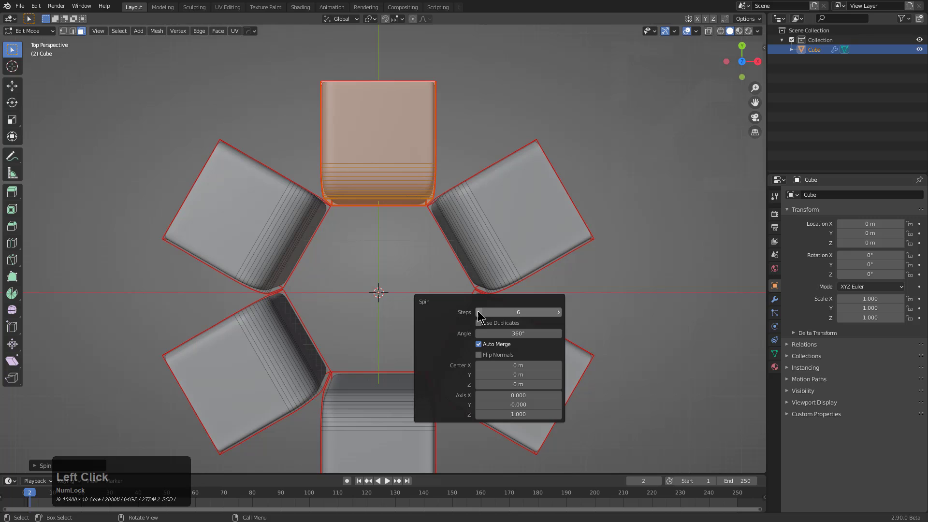
left_click(559, 313)
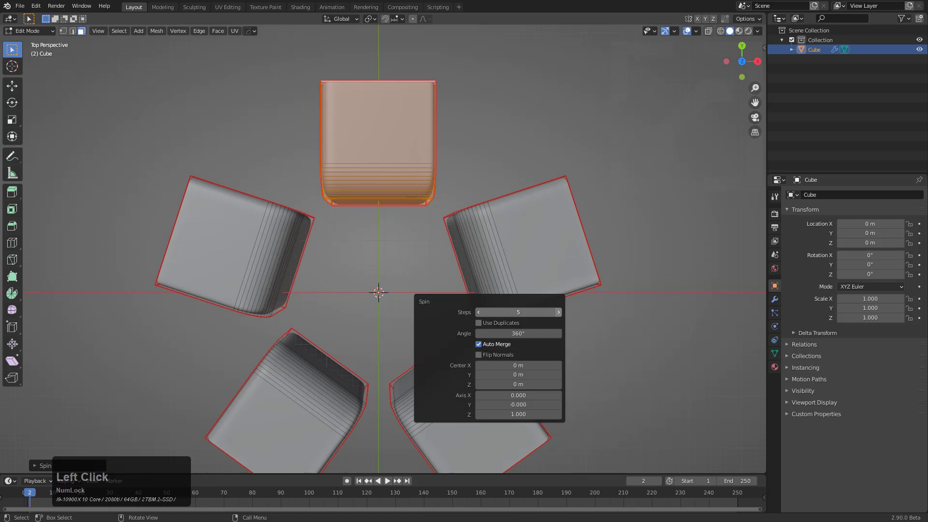
left_click(558, 313)
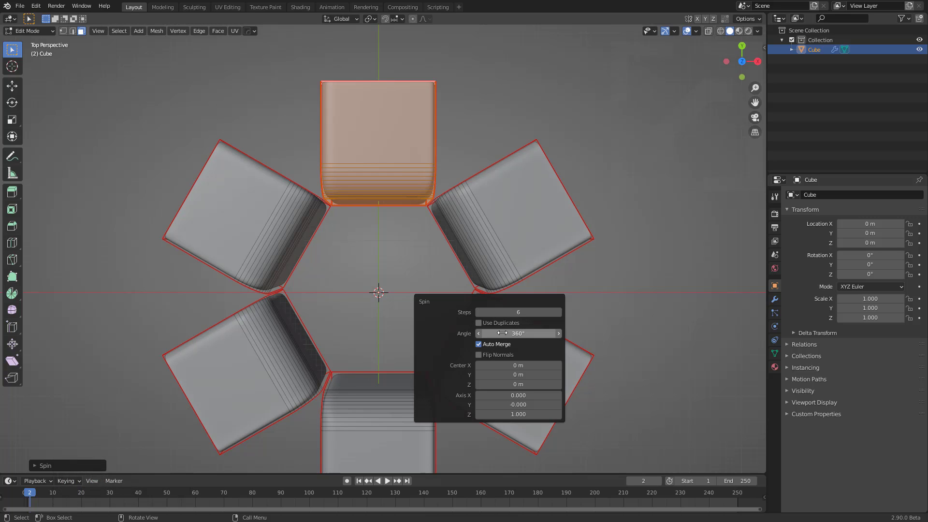
left_click(479, 312)
left_click(479, 312)
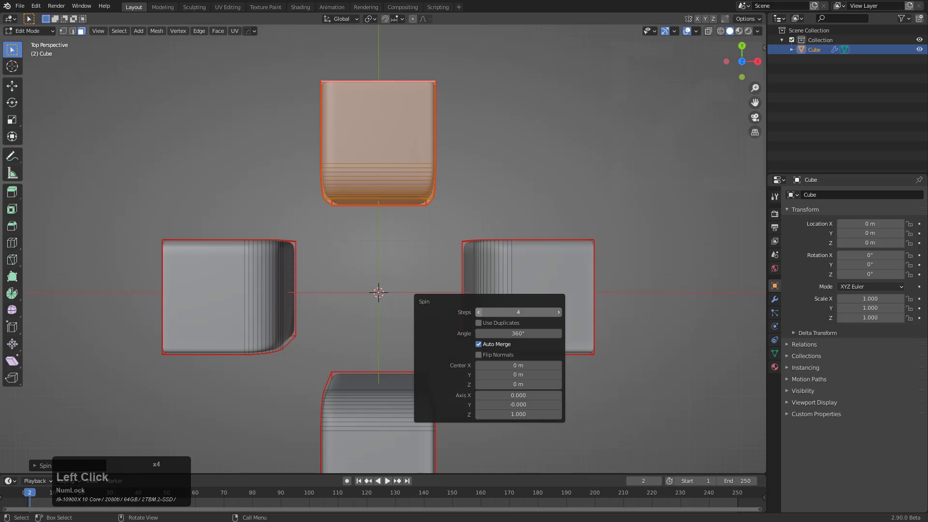
left_click(558, 312)
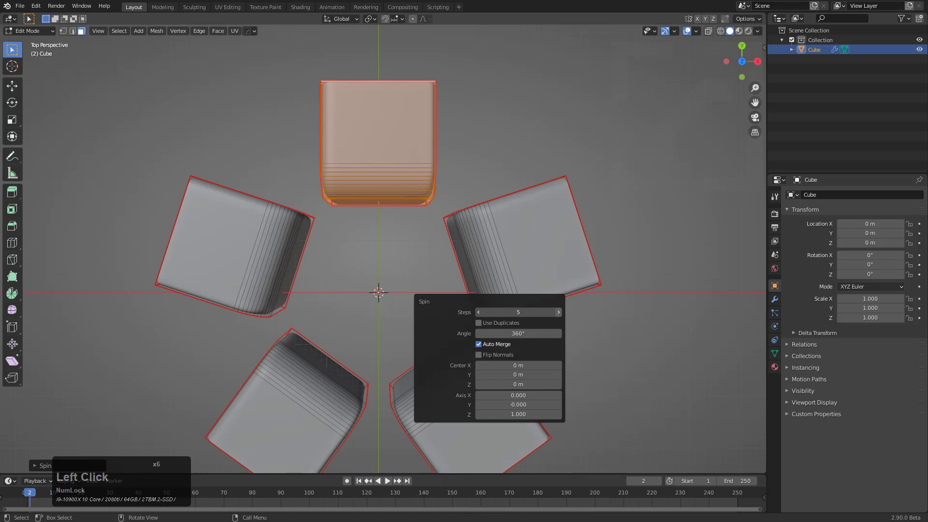
left_click(558, 311)
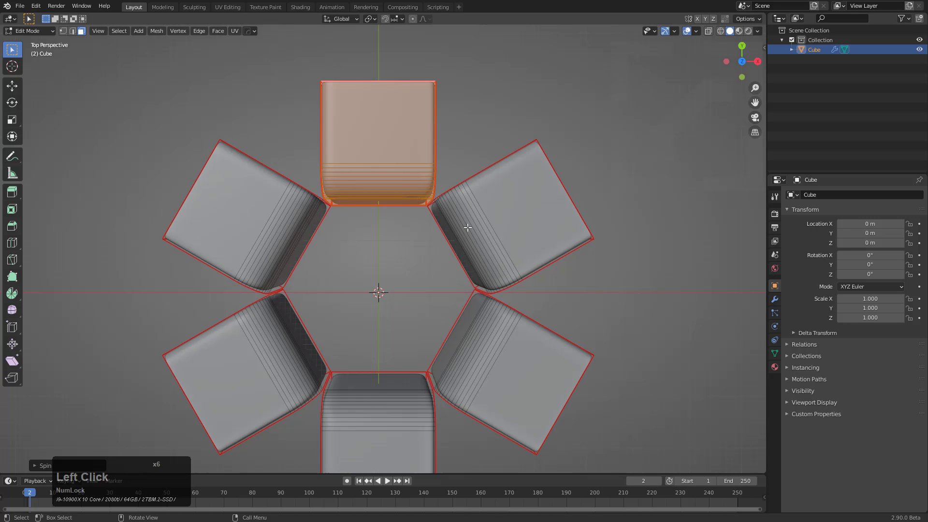
Step: Delete the selected original cube geometry that overlaps the spun copy at the top of the ring
key("g")
right_click(393, 191)
key("g")
right_click(344, 187)
key("g")
right_click(348, 178)
key("x")
left_click(294, 172)
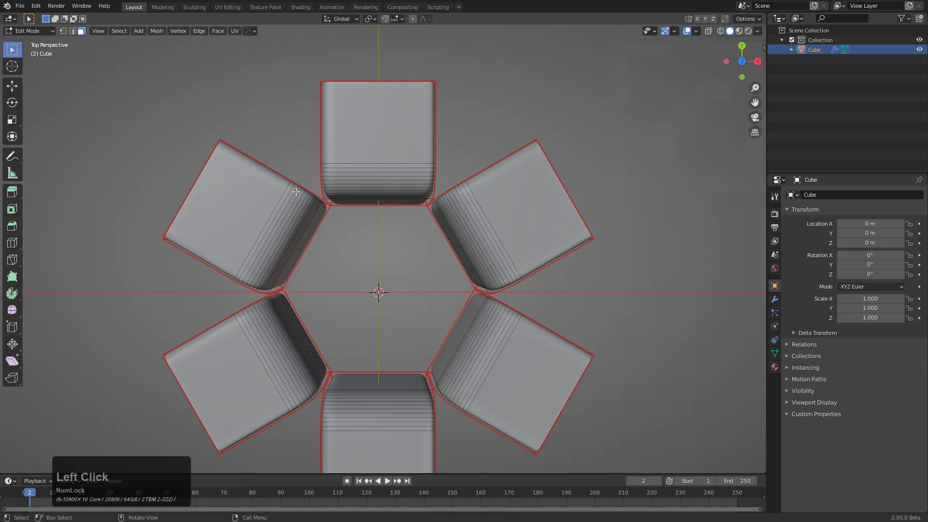
Step: Return to Object Mode and delete the ring of cubes
middle_click_drag(324, 240, 181, 228)
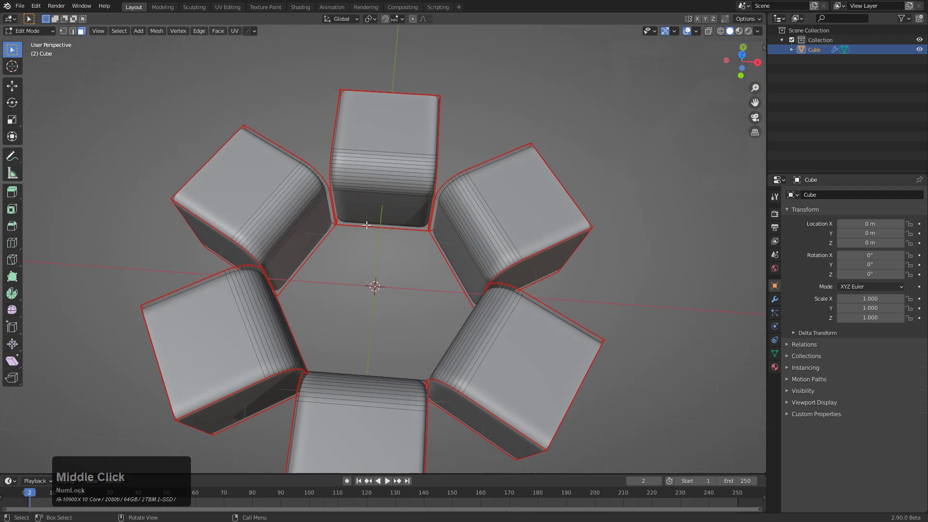
middle_click_drag(367, 225, 394, 222)
key("Tab")
key("x")
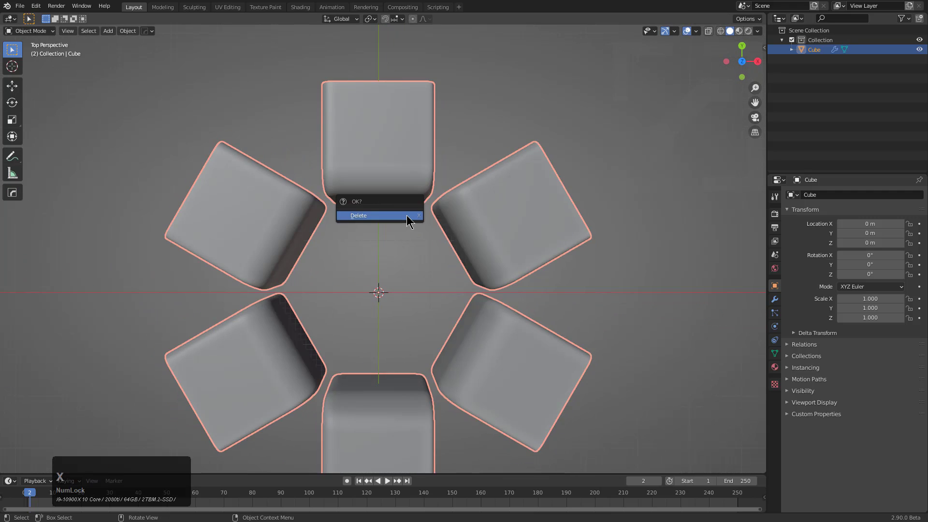
left_click(407, 216)
Step: Add a mesh circle at the origin and open it in Edit Mode
key("shift+a")
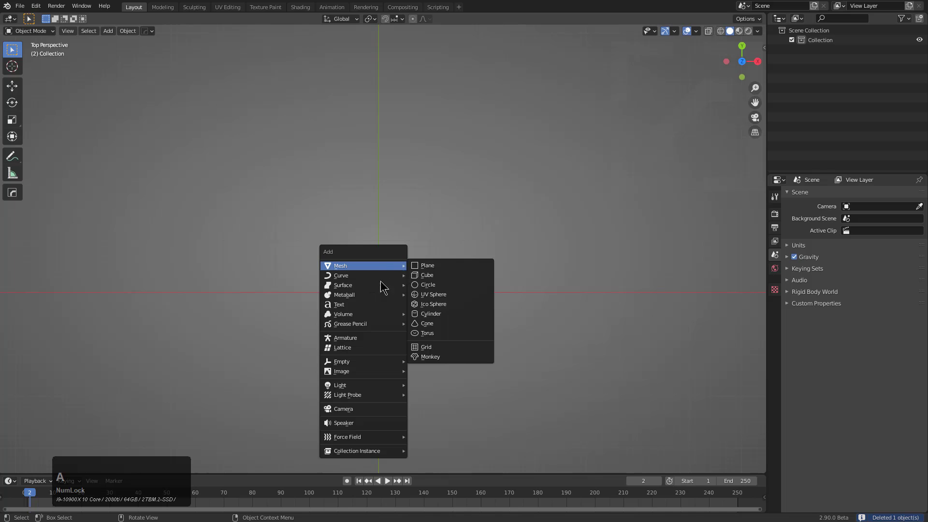
left_click(382, 267)
left_click(428, 285)
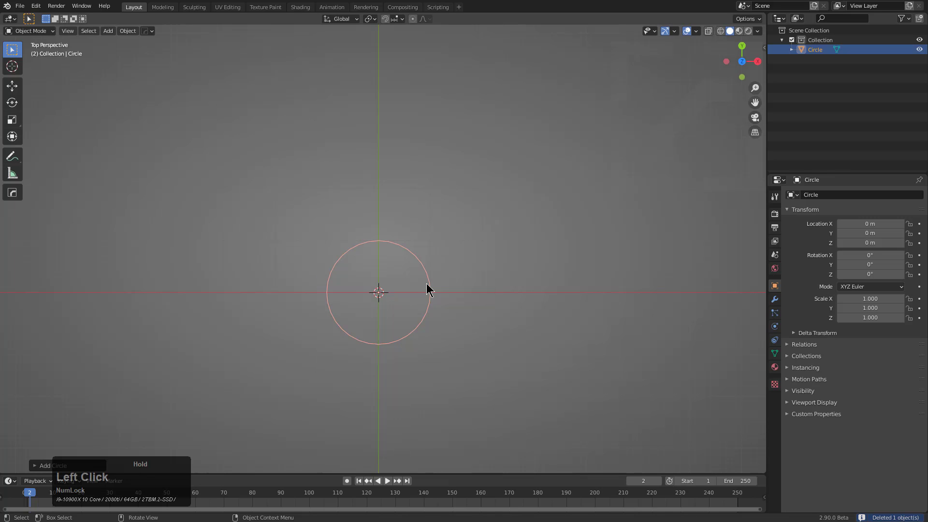
key("KP_Decimal")
key("Tab")
Step: Delete the circle's topmost and leftmost vertices to split it into two arcs
left_click(356, 96)
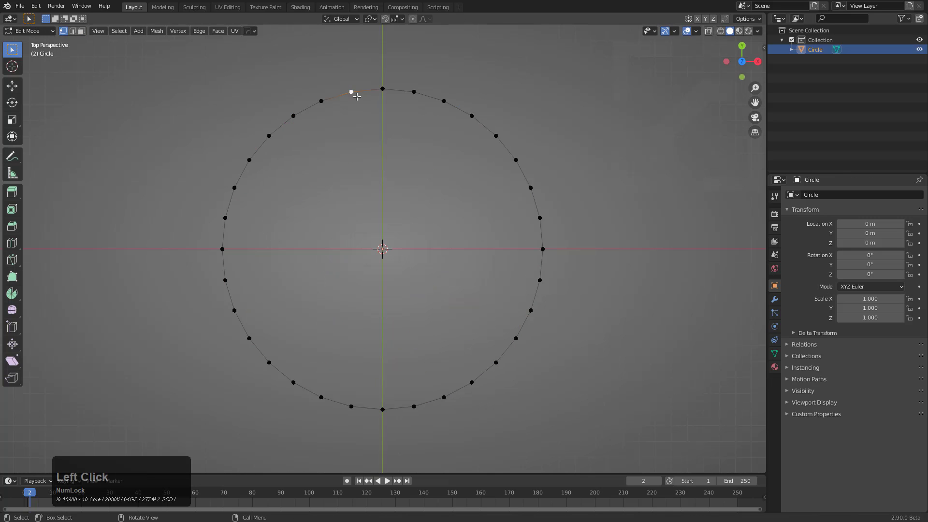
key("x")
left_click(401, 92)
left_click(232, 244)
key("x")
left_click(231, 246)
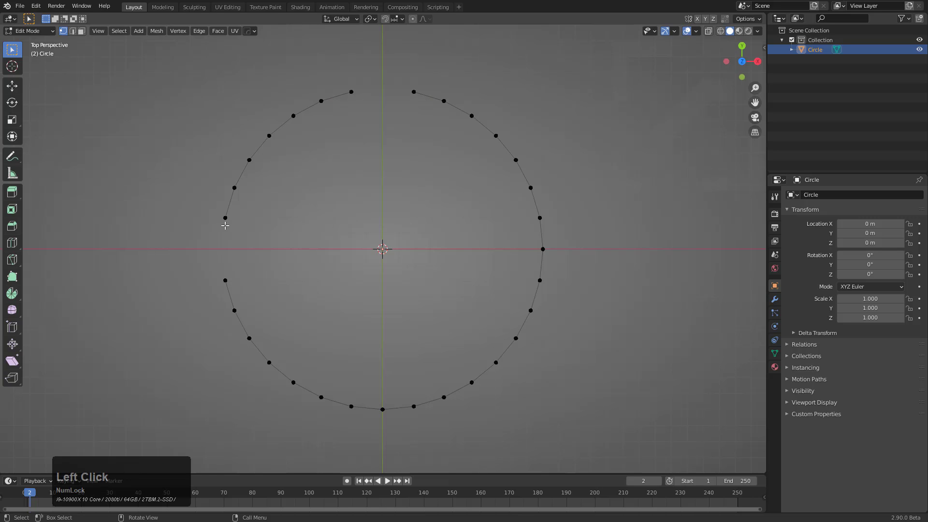
Step: Delete the longer arc so that only the upper-left quarter of the circle remains
left_click(433, 101, "alt")
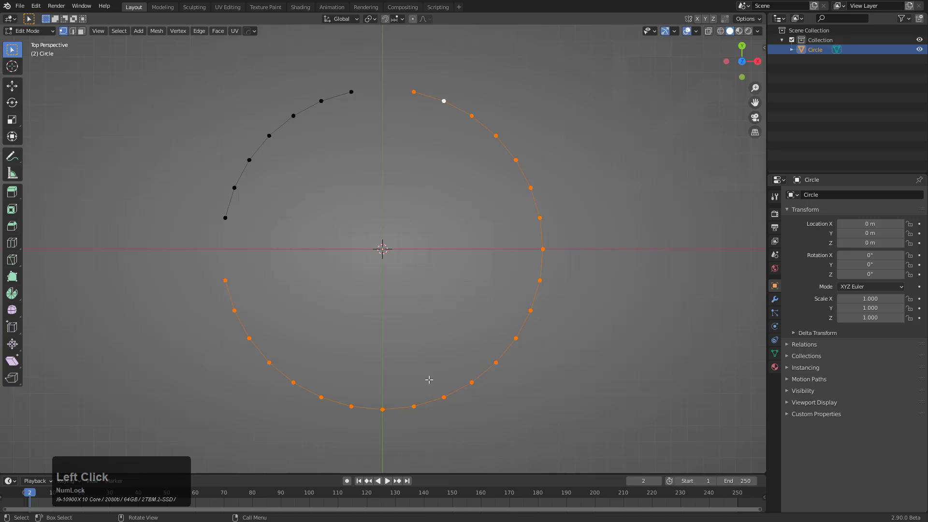
key("x")
left_click(462, 251)
Step: Extrude two short edges backwards from the arc's upper end vertex to form an arrowhead
key("e")
left_click(421, 112)
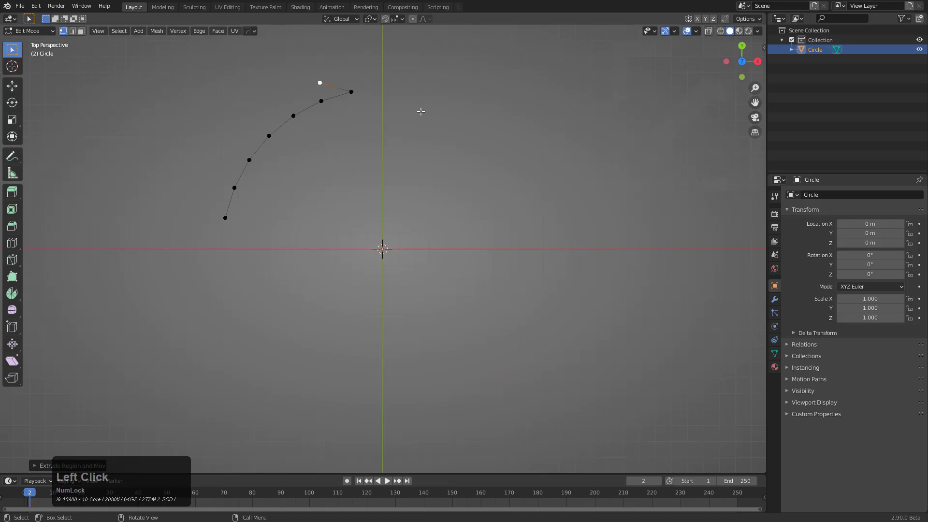
left_click(357, 93)
key("e")
left_click(368, 132)
Step: Select the whole arrow and Spin it 360° with Use Duplicates enabled and 4 steps
key("a")
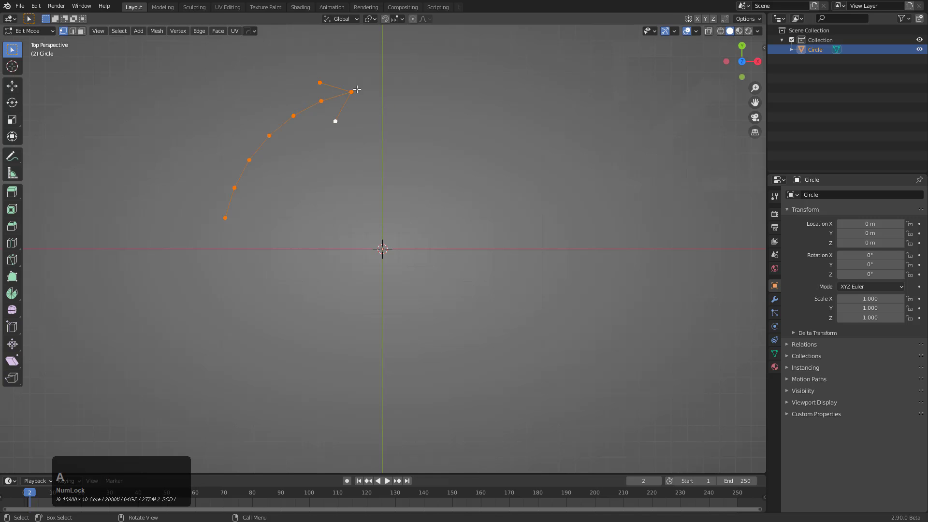
key("q")
mouse_move(474, 158)
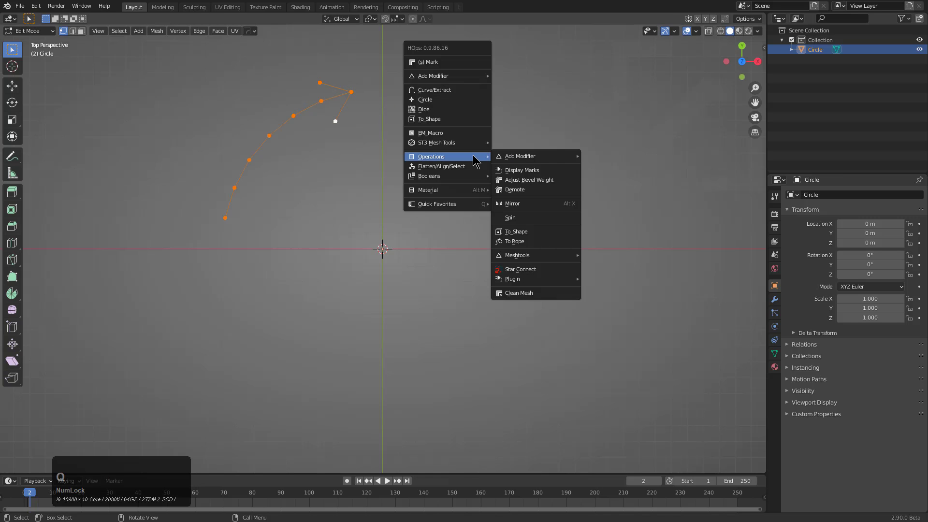
left_click(520, 219)
key("F9")
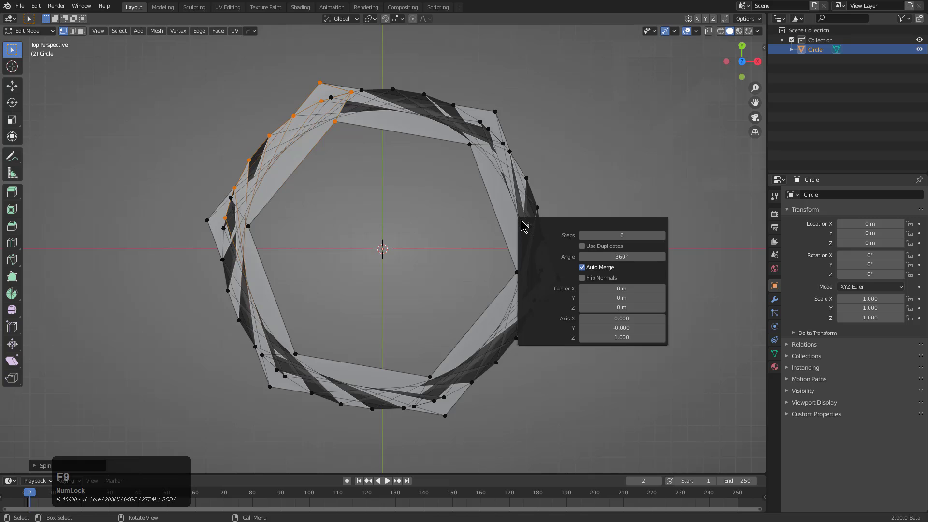
left_click(581, 246)
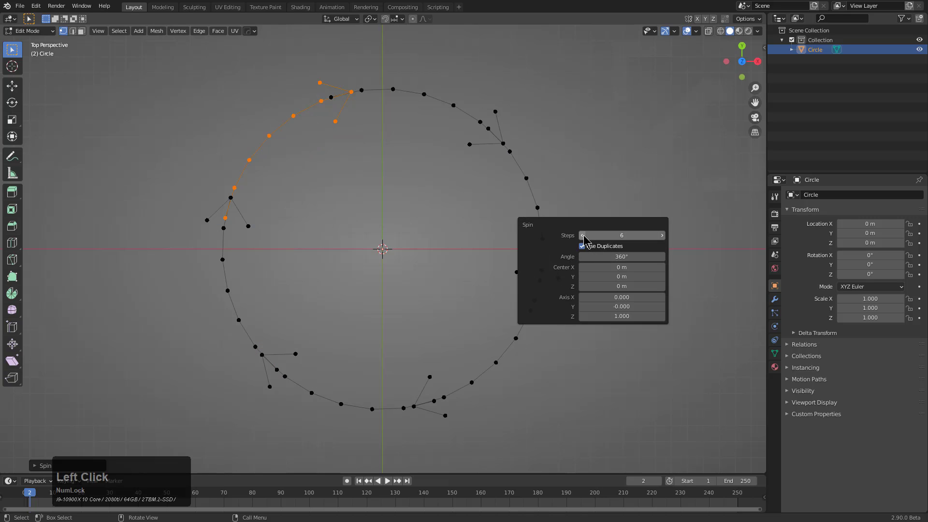
left_click(582, 235)
left_click(582, 236)
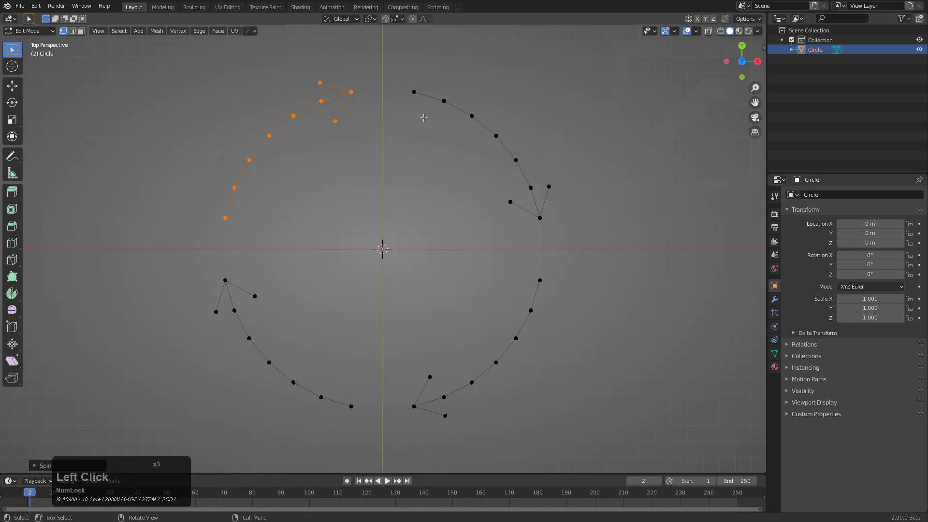
Step: In Object Mode, drive the arrow ring's Z rotation with the expression #cos(frame*0.15)
key("Tab")
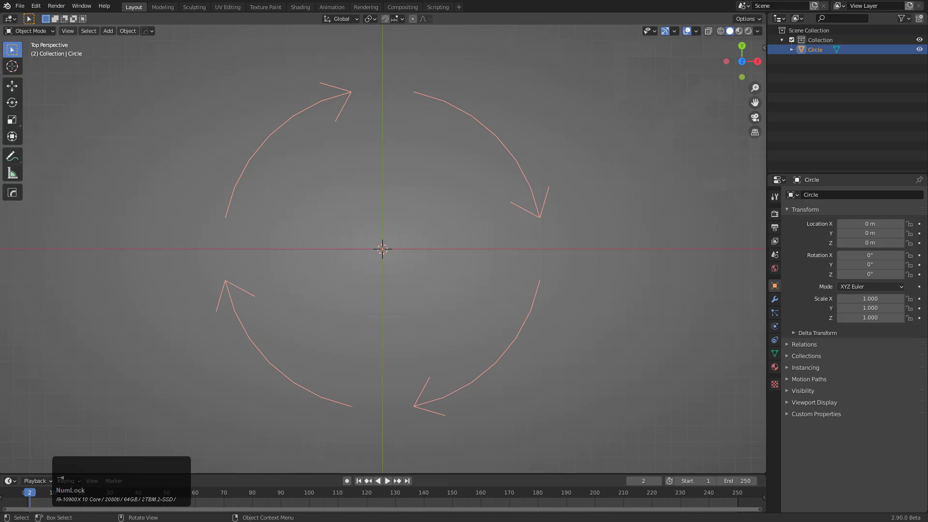
key("r")
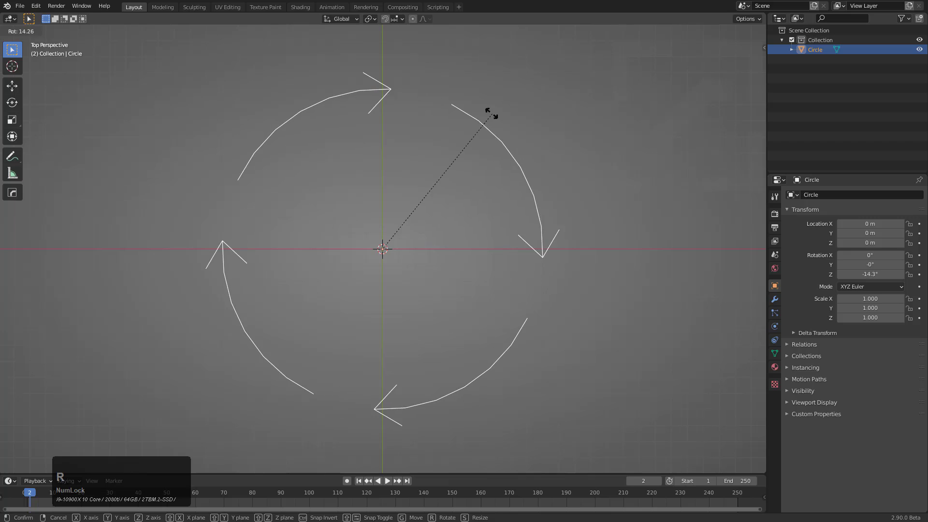
right_click(230, 124)
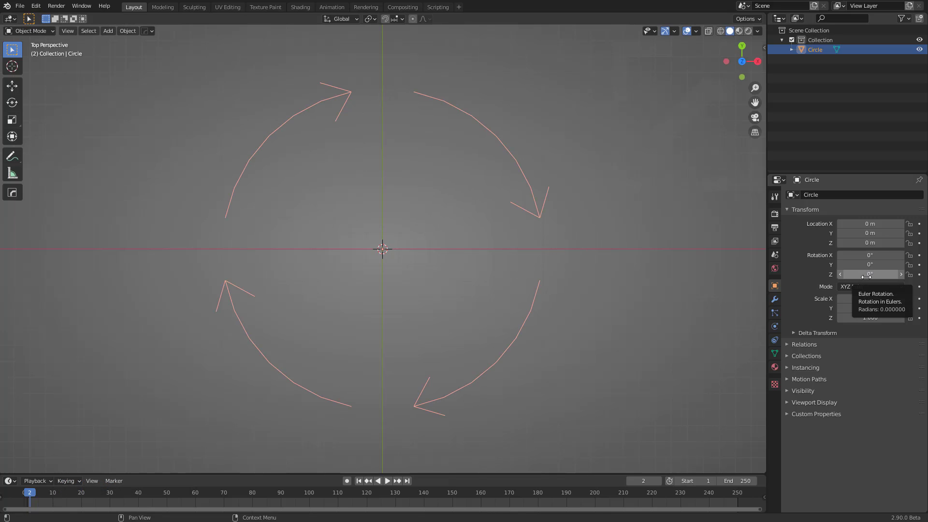
middle_click_drag(853, 250, 889, 204, "ctrl")
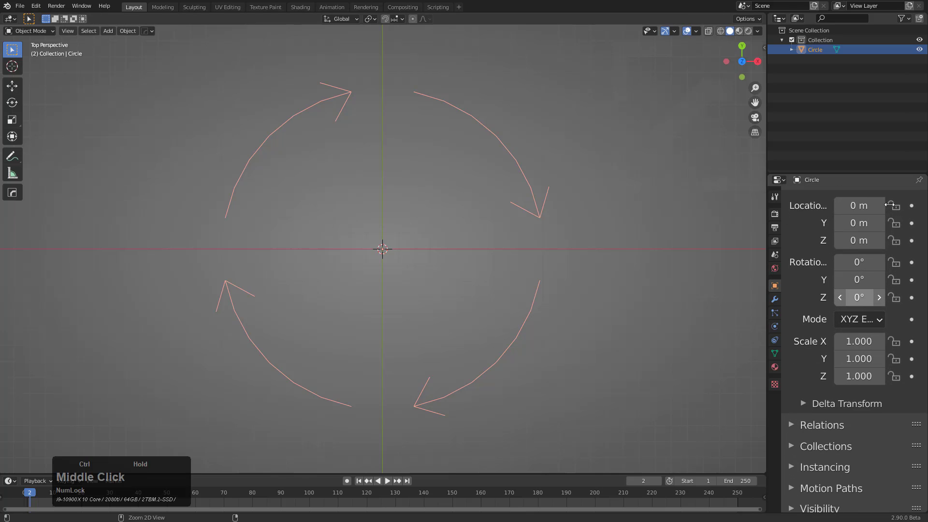
left_click_drag(767, 273, 625, 273)
double_click(839, 293)
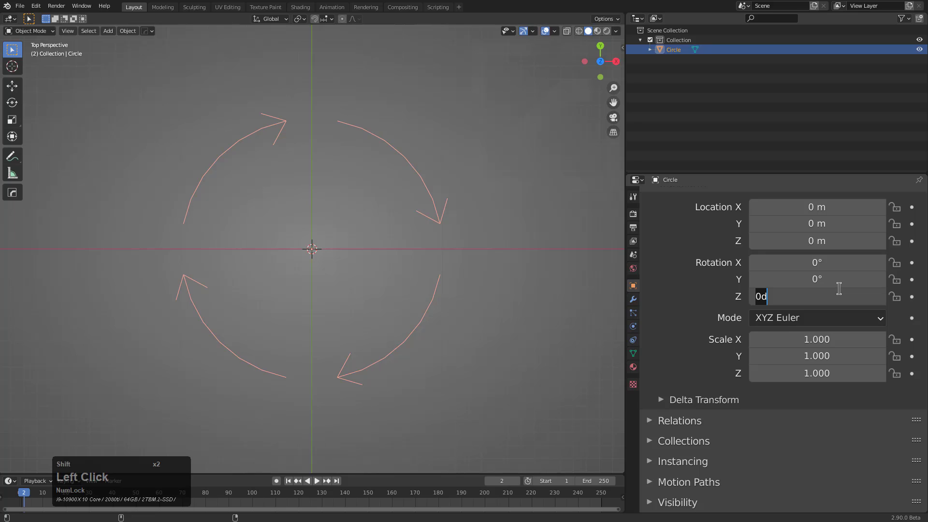
type("#cos(frame*0.15")
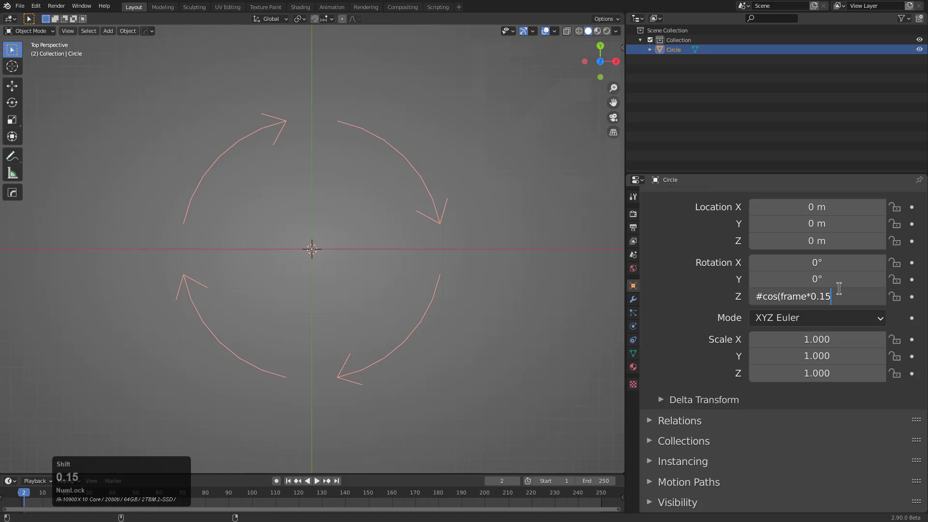
type(")")
key("Return")
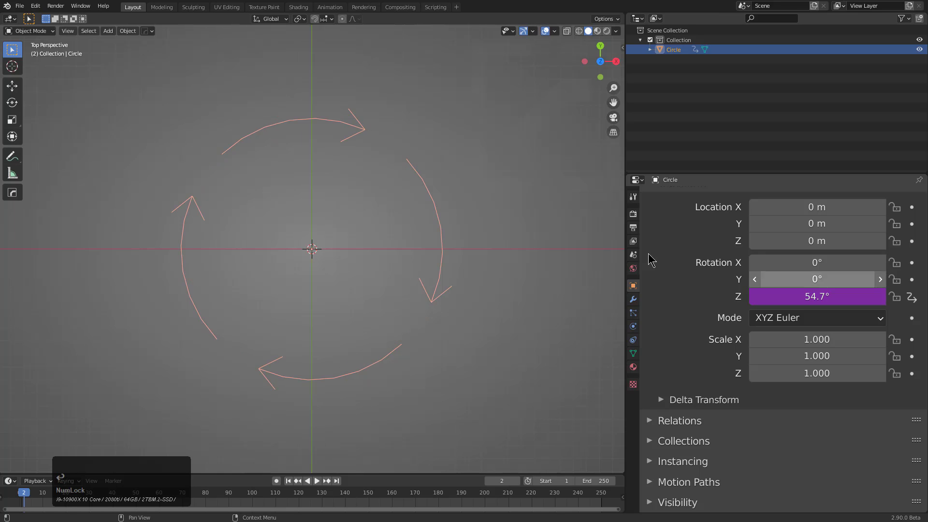
Step: Play the animation to preview the arrow ring's driven rotation
key("space")
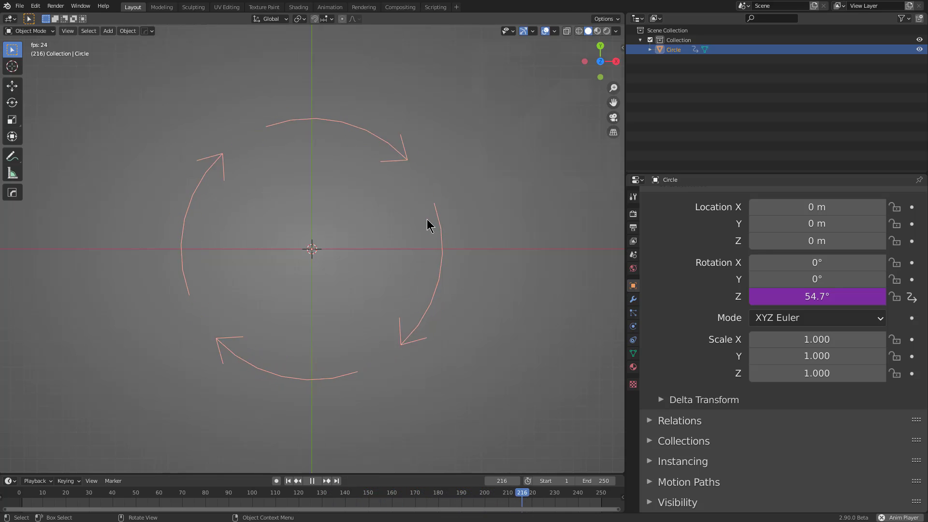
key("Tab")
key("Tab")
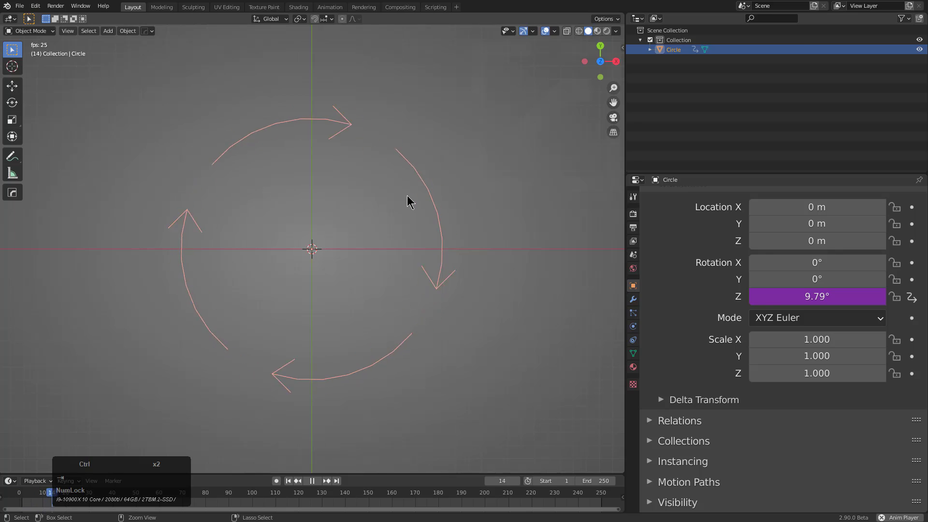
Step: Start a new General scene and enter Edit Mode on the default cube
key("ctrl+n")
left_click(407, 195)
key("Tab")
middle_click_drag(404, 191, 451, 245)
Step: Examine the Hard Ops edit-mode Operations available for the cube, including To_Shape and To Rope
key("q")
mouse_move(452, 249)
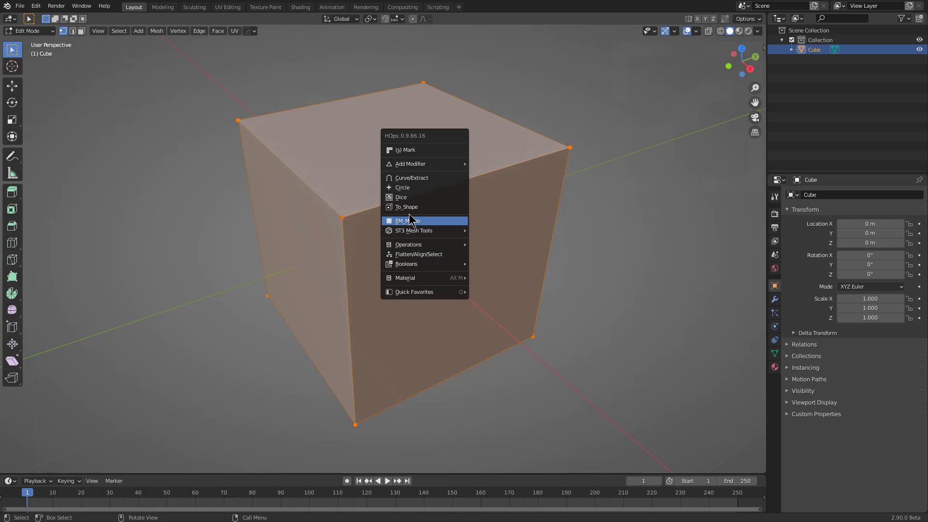
mouse_move(416, 244)
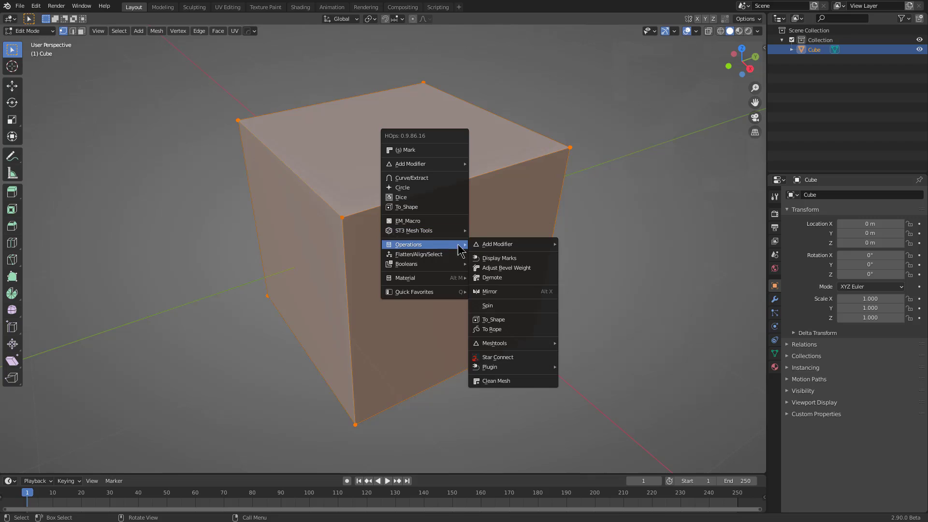
mouse_move(507, 333)
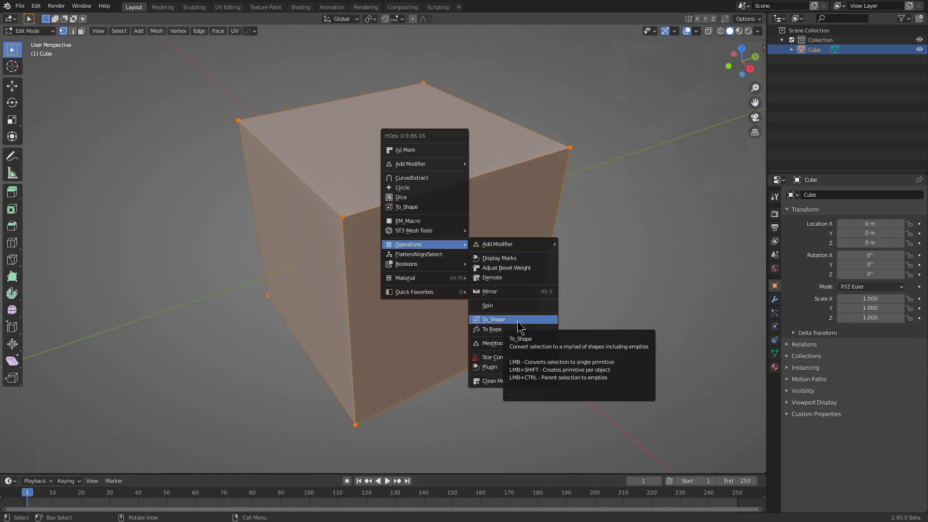
key("Tab")
key("Tab")
Step: Bevel one top edge of the cube into a wide rounded corner with many segments
key("2")
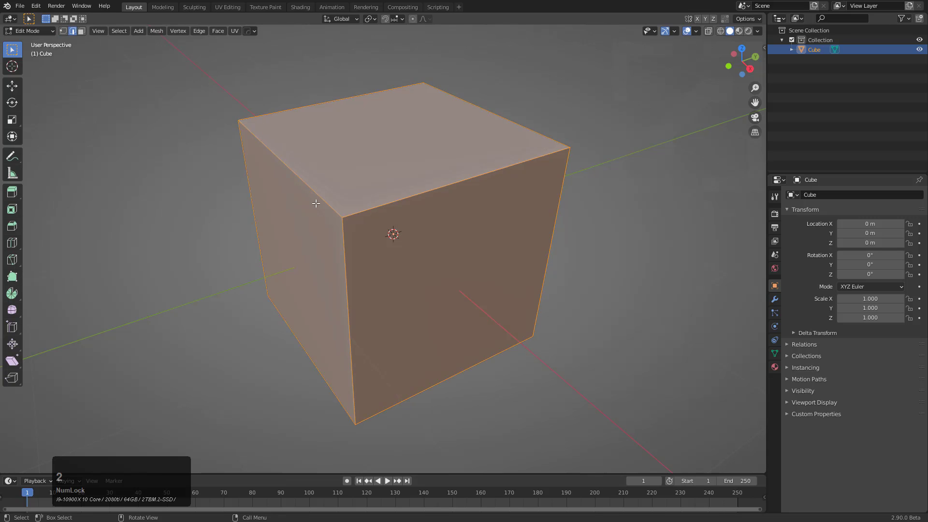
left_click(310, 193)
key("ctrl+b")
scroll(481, 305, "up", 10)
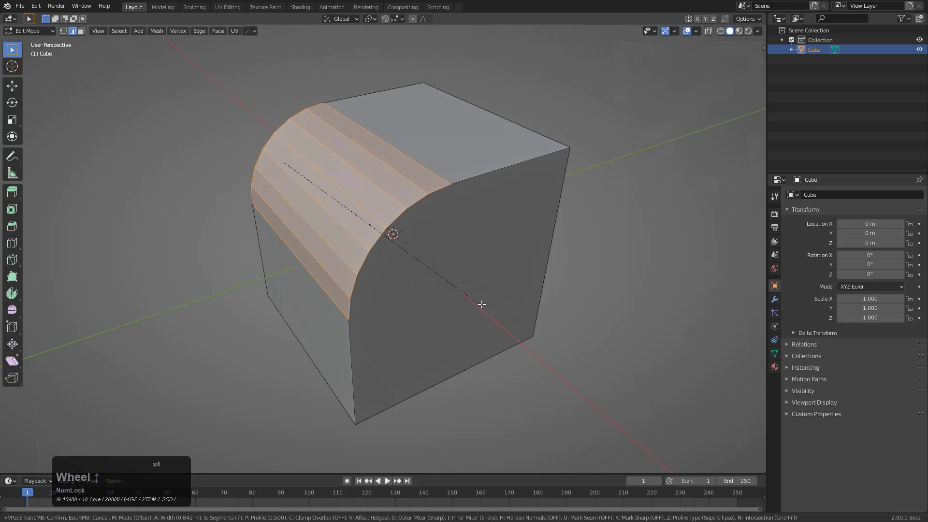
left_click(491, 313)
Step: Select the edge path along the front face's rounded outline and convert it with To Rope
middle_click_drag(491, 313, 464, 263)
left_click(531, 147)
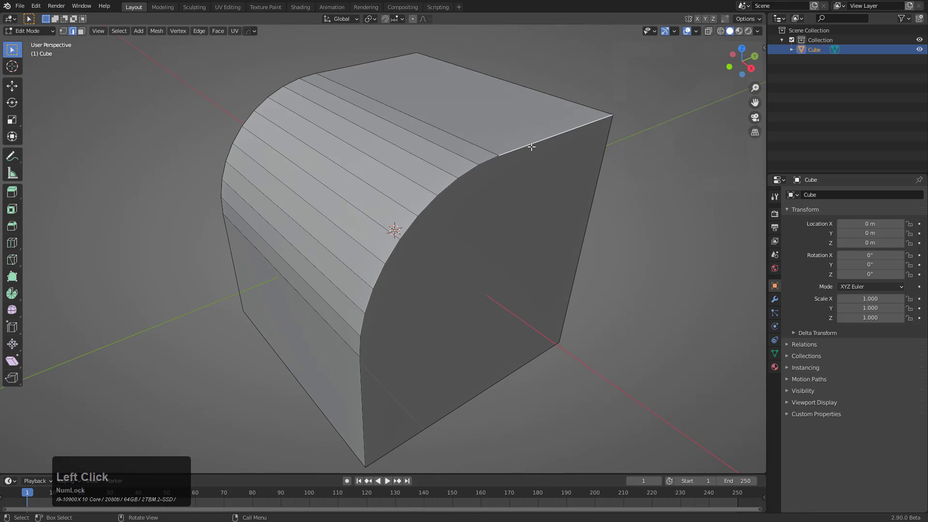
left_click(360, 399, "ctrl")
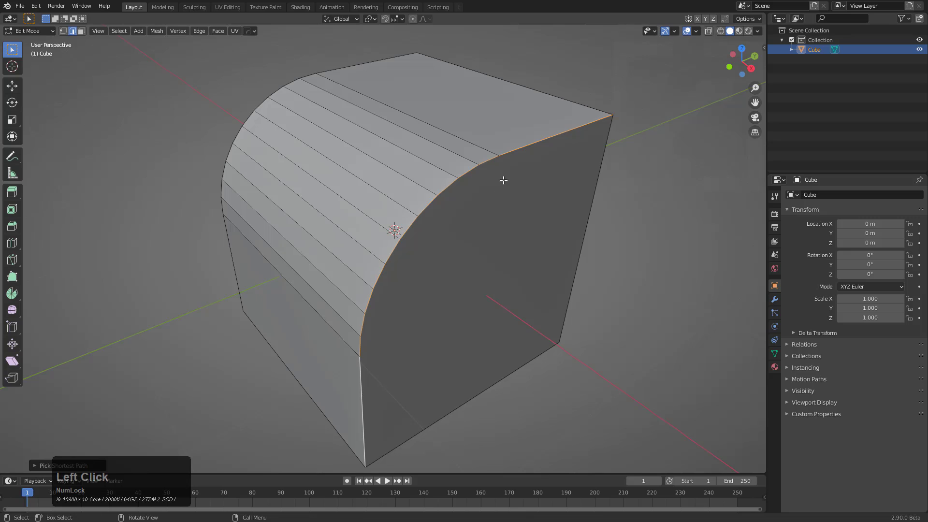
key("q")
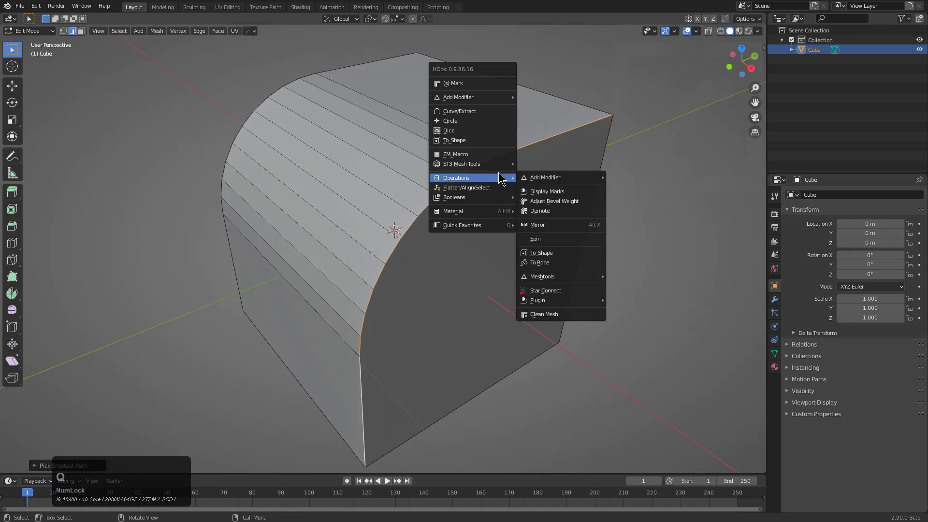
left_click(552, 267)
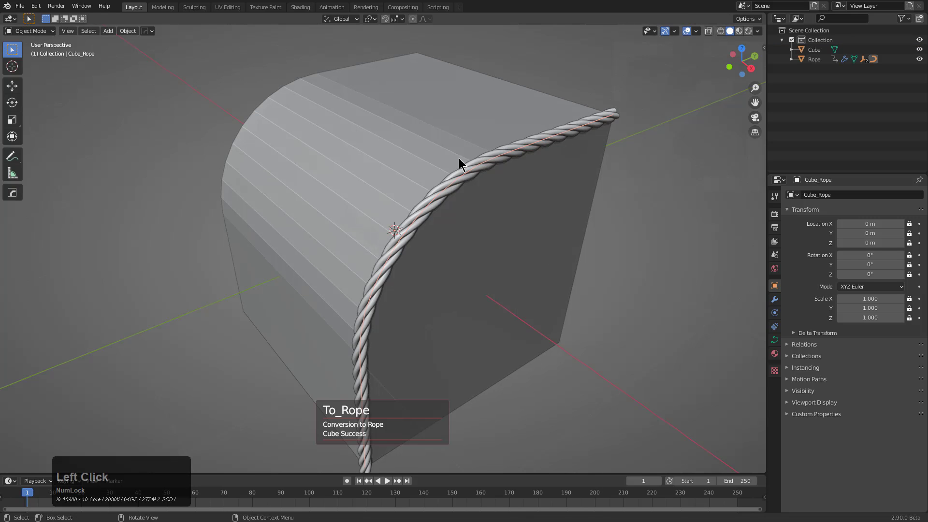
scroll(401, 193, "down", 2)
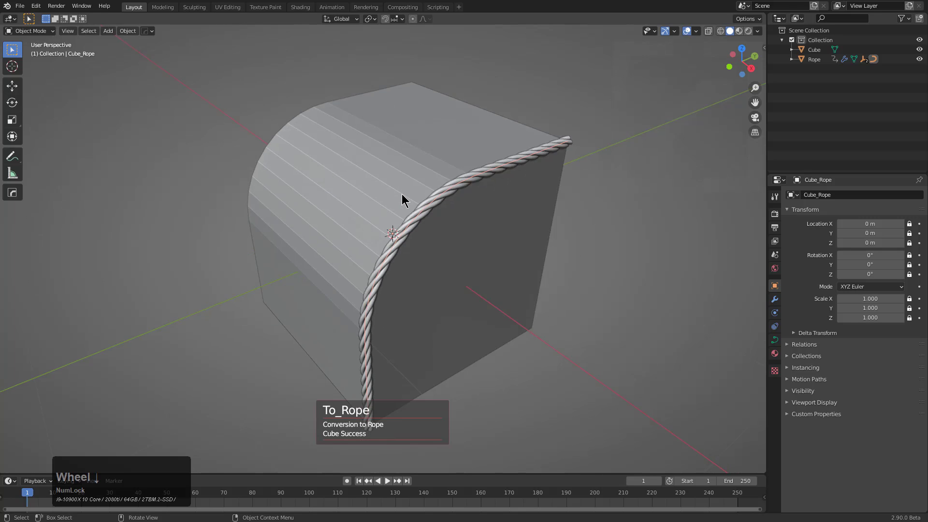
Step: Bevel a vertical edge on the cube's side opposite the rope into a rounded corner with 13 segments
middle_click_drag(401, 193, 345, 224)
left_click(344, 224)
key("Tab")
middle_click_drag(407, 225, 325, 300)
key("ctrl+b")
scroll(442, 309, "up", 3)
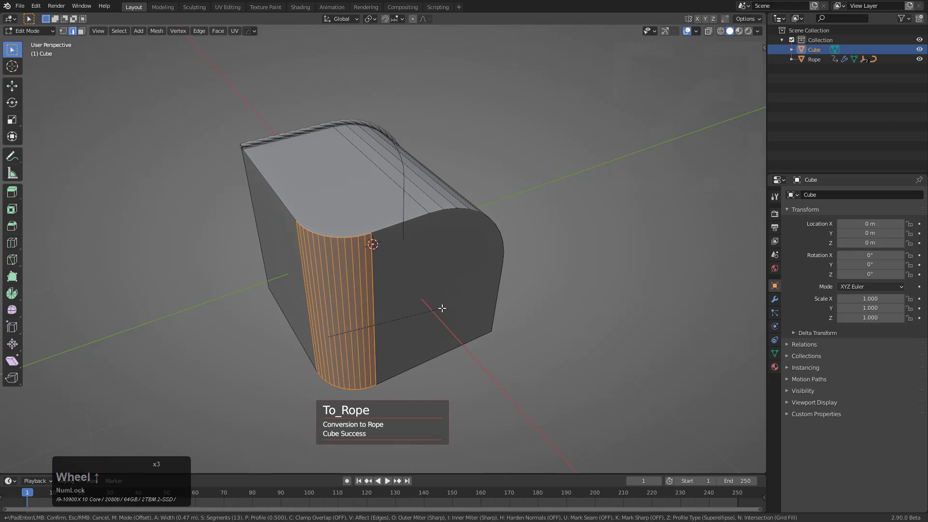
left_click(469, 298)
Step: Select the edge path running over both rounded corners on the side opposite the rope and convert it with To Rope
middle_click_drag(469, 297, 429, 348)
left_click(358, 280)
middle_click_drag(359, 280, 379, 227)
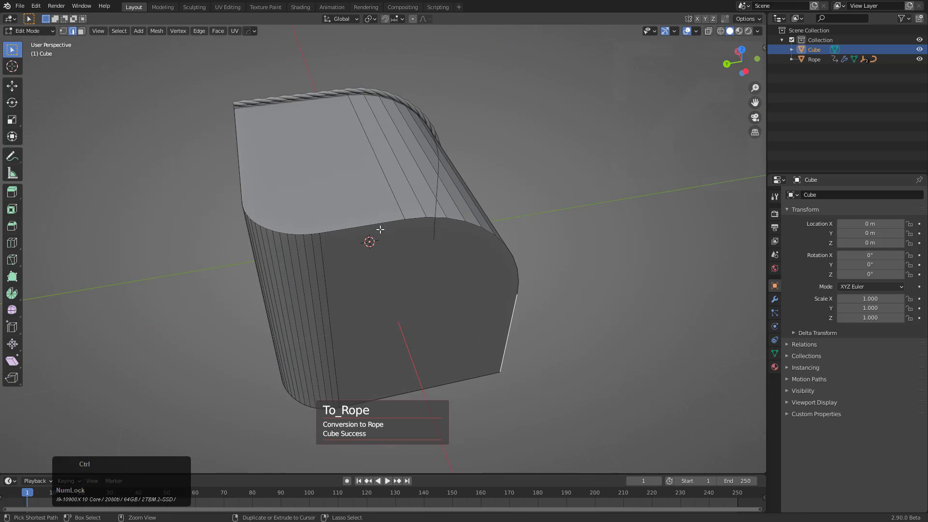
left_click(322, 230, "ctrl")
mouse_move(323, 230)
middle_mouse_down()
mouse_move(308, 250)
mouse_move(328, 245)
middle_mouse_up()
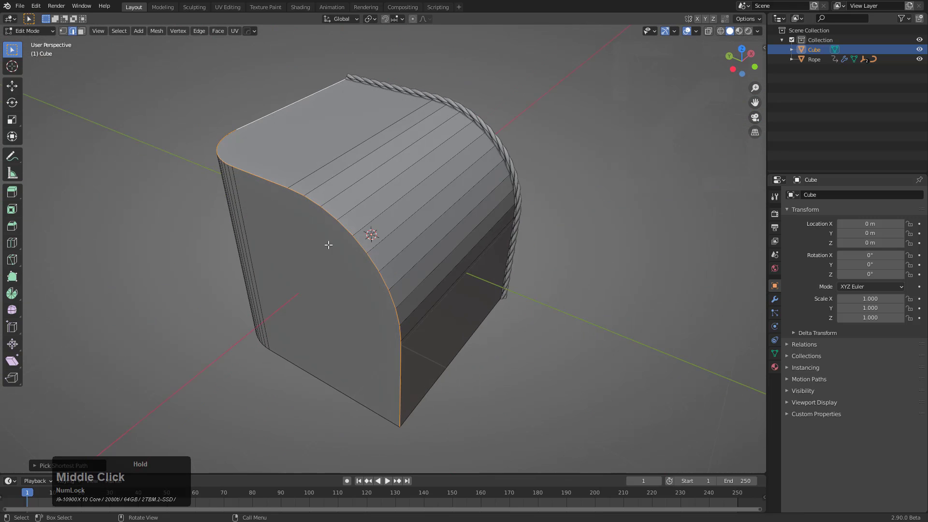
right_click(409, 242)
mouse_move(408, 241)
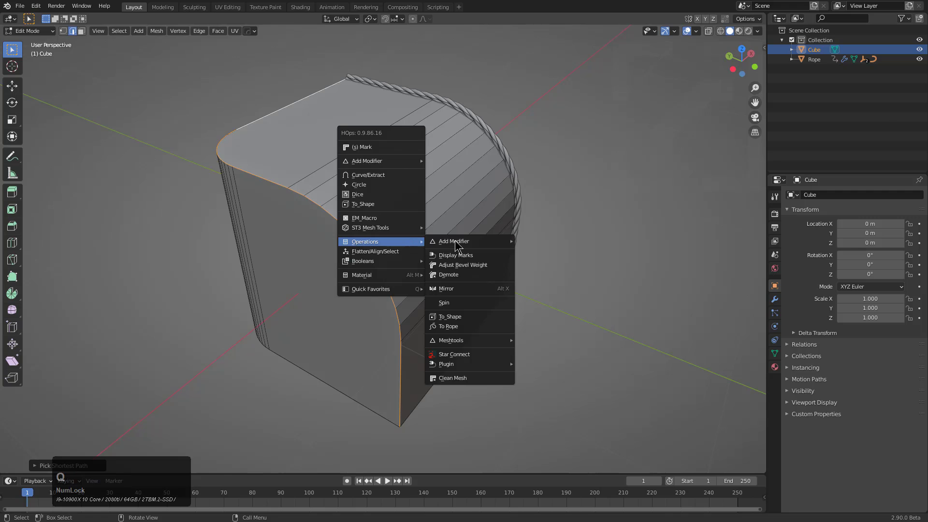
left_click(467, 323)
middle_click_drag(466, 328, 247, 181)
scroll(201, 114, "up", 3)
scroll(306, 205, "down", 3)
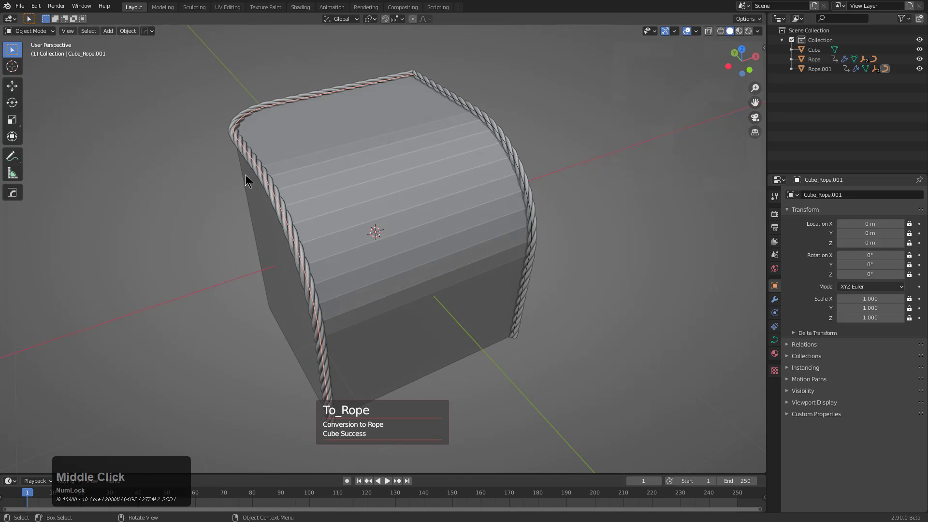
Step: Select the second rope object, Rope.001, and show its modifier stack
middle_click_drag(373, 348, 371, 294)
key("Tab")
key("Tab")
left_click(359, 276)
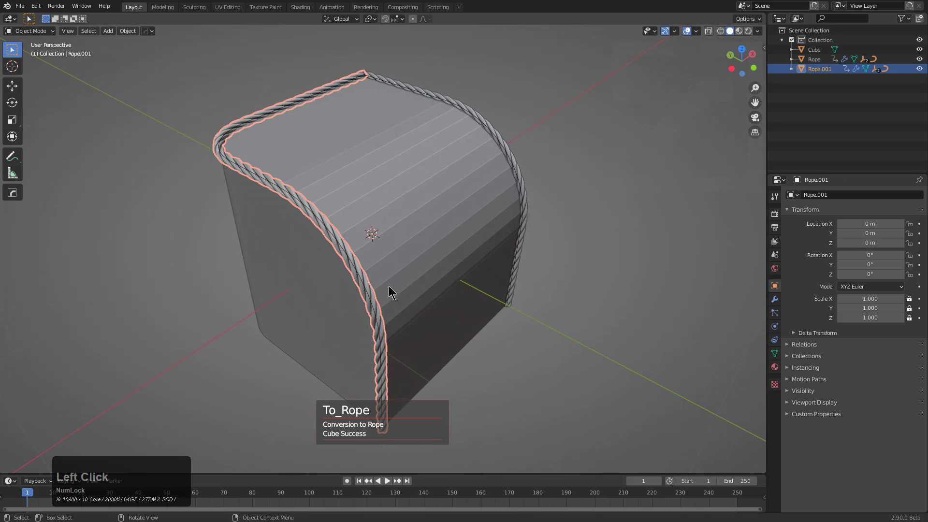
key("Tab")
key("Tab")
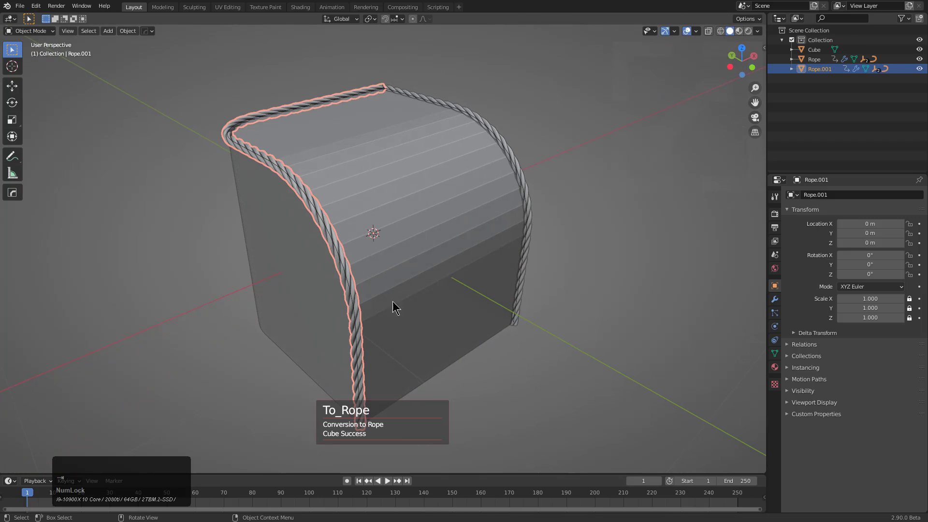
left_click(776, 300)
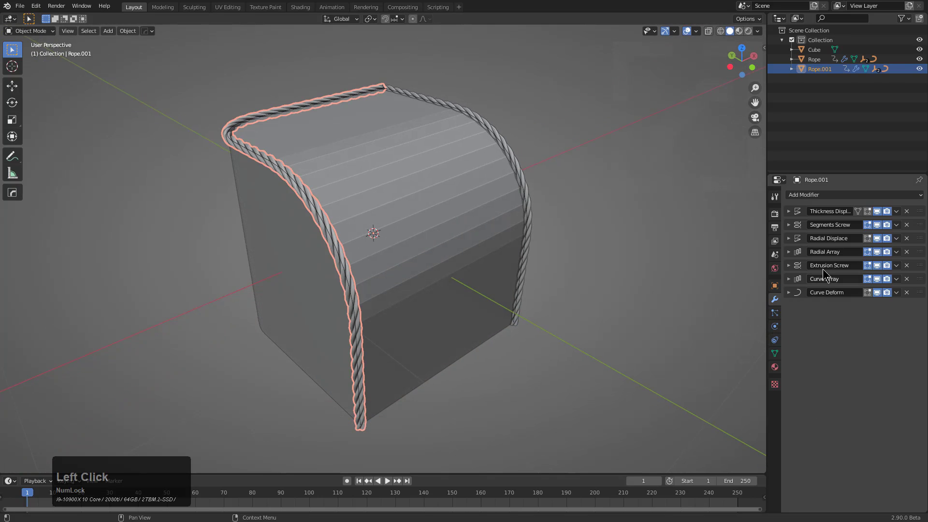
Step: Remove the driver from the Radial Displace strength of Rope.001 and set the strength to 0.307
left_click(789, 225)
left_click(789, 225)
left_click(788, 238)
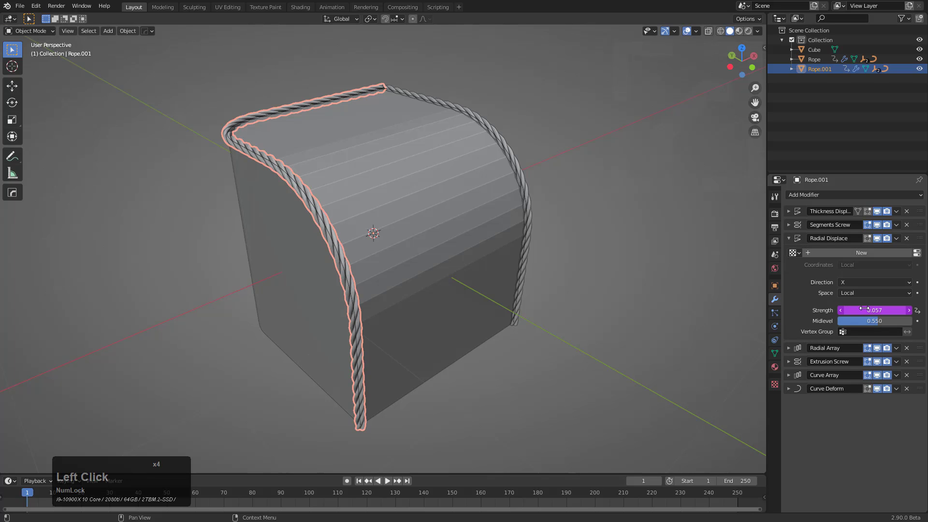
right_click(863, 308)
left_click(875, 311)
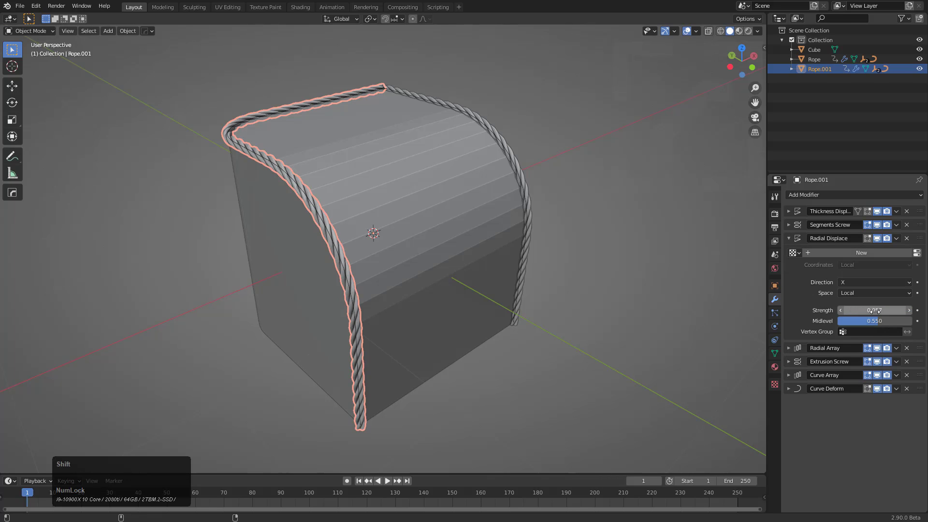
mouse_move(870, 310)
left_mouse_down("shift")
mouse_move(879, 310)
mouse_move(866, 309)
left_mouse_up("shift")
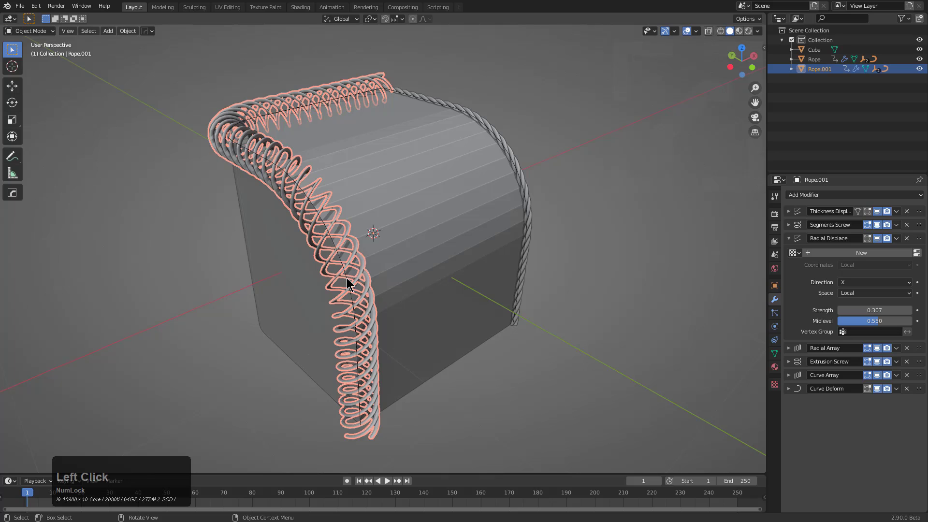
Step: Set the Screw value of Rope.001's Extrusion Screw modifier to 0.16 m
left_click(788, 362)
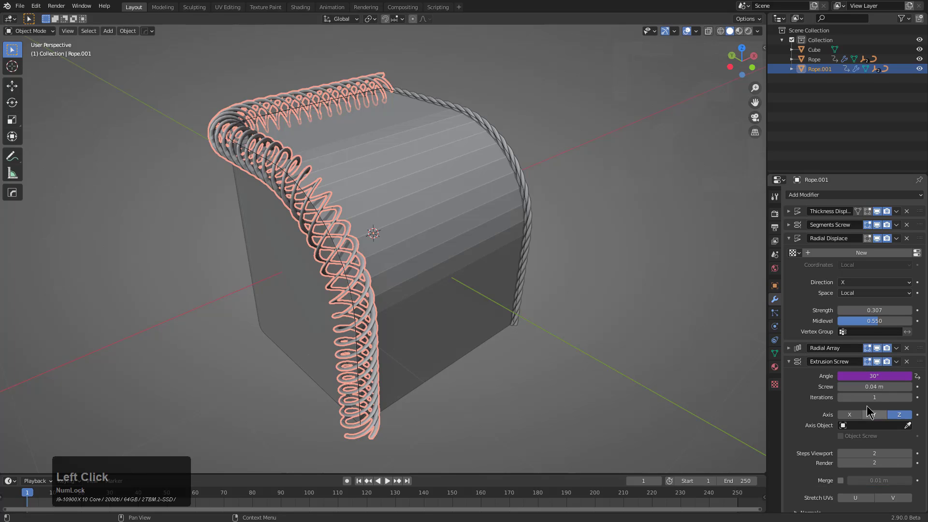
left_click_drag(874, 386, 905, 387)
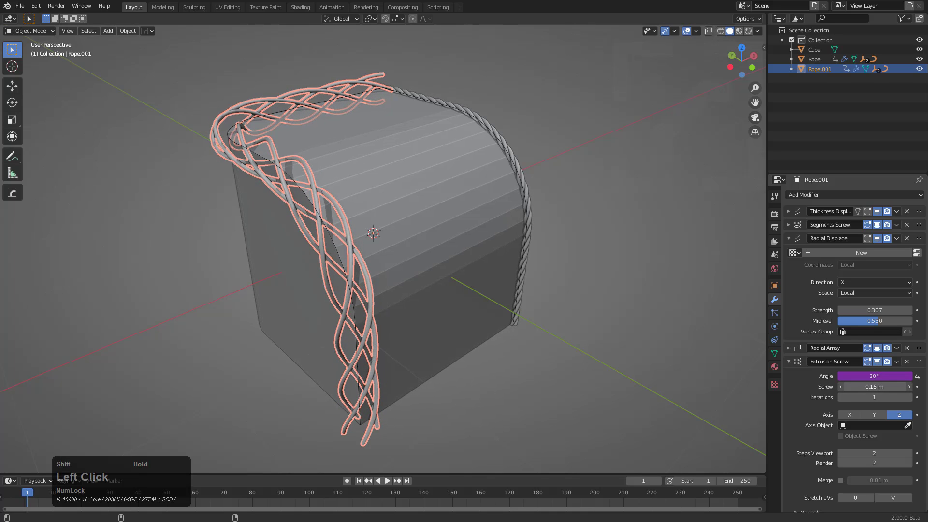
left_click(792, 363)
Step: Set the Radial Array count of Rope.001 to 11, deselect the rope and inspect it from above
left_click(789, 350)
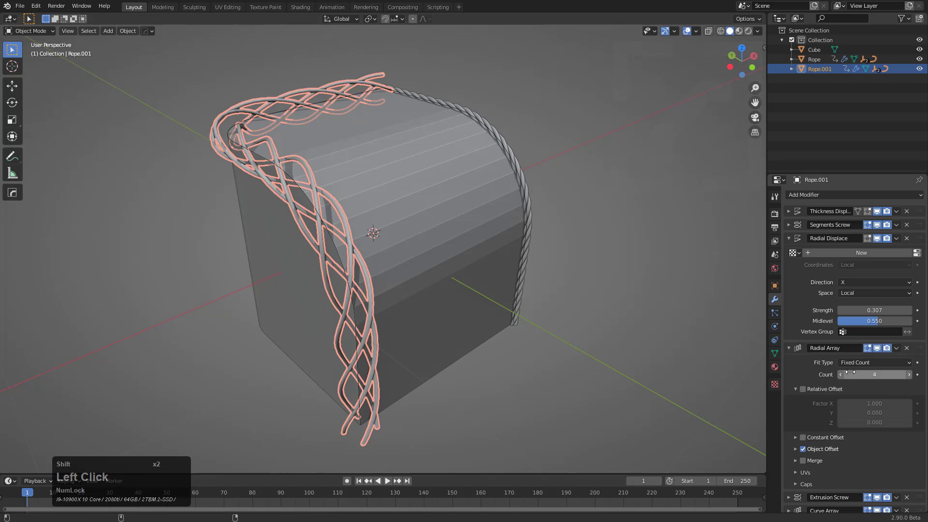
left_click_drag(850, 374, 873, 374, "shift")
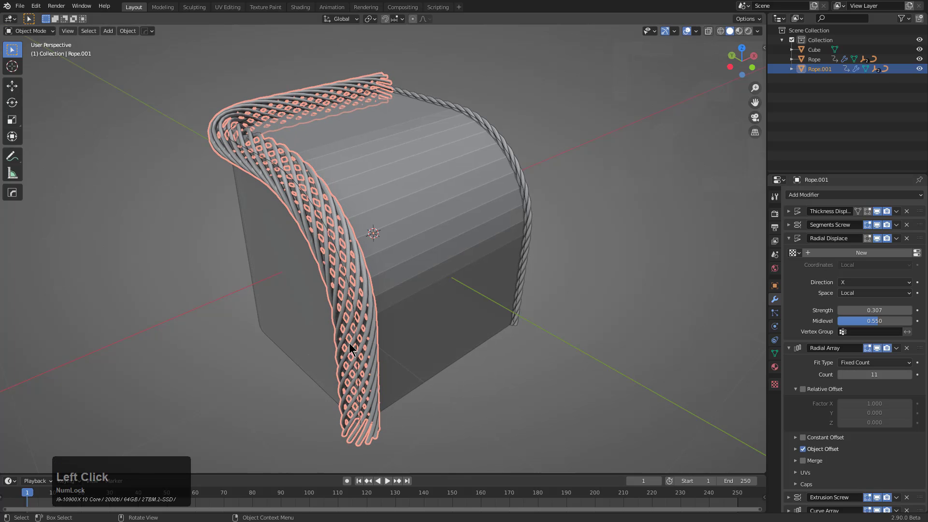
key("alt+a")
middle_click_drag(319, 221, 465, 278)
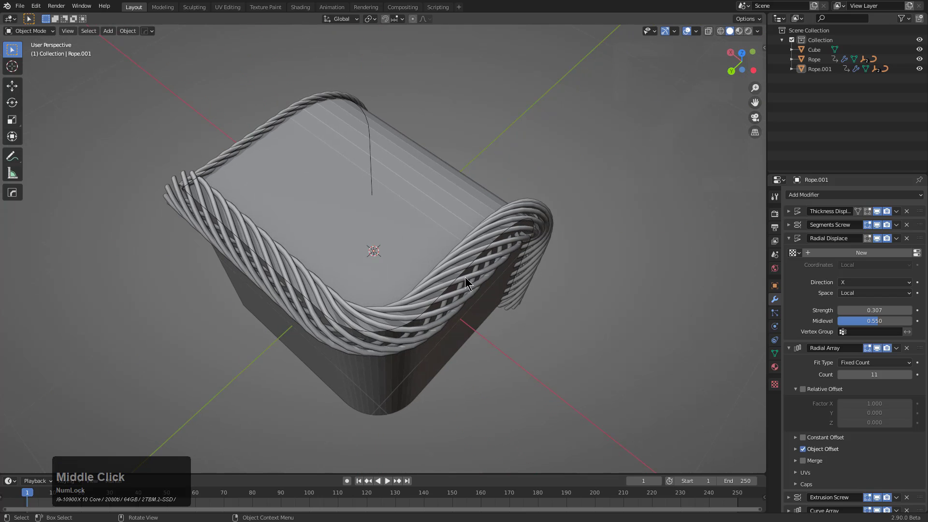
Step: Select the curve Cube_Rope.001 that guides the thick rope and thicken it into a tube with Adjust Curve
middle_click_drag(304, 293, 367, 243)
left_click(356, 227)
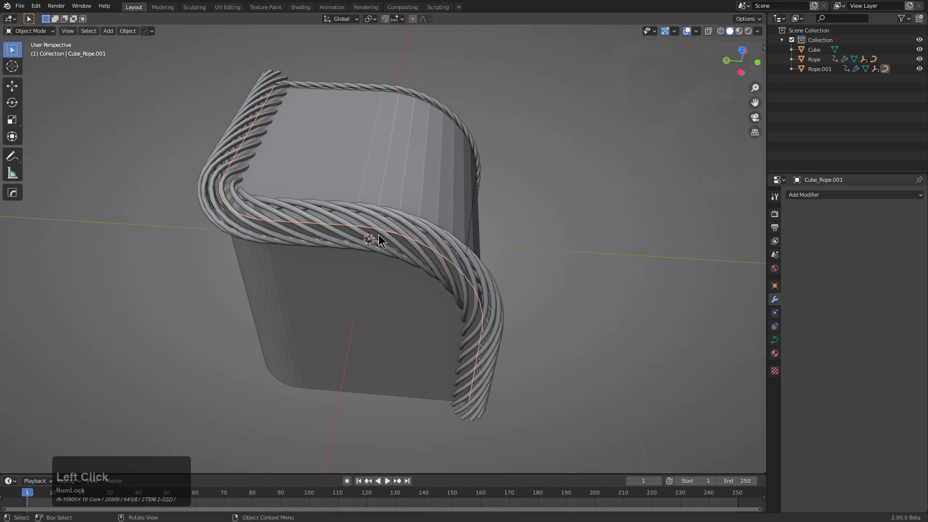
right_click(466, 237)
left_click(466, 235)
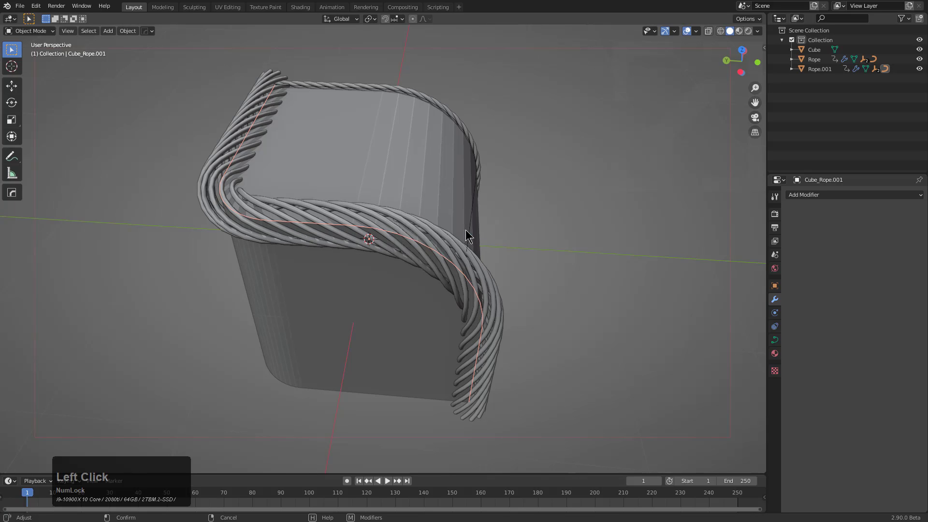
left_click(418, 223)
scroll(240, 212, "up", 1)
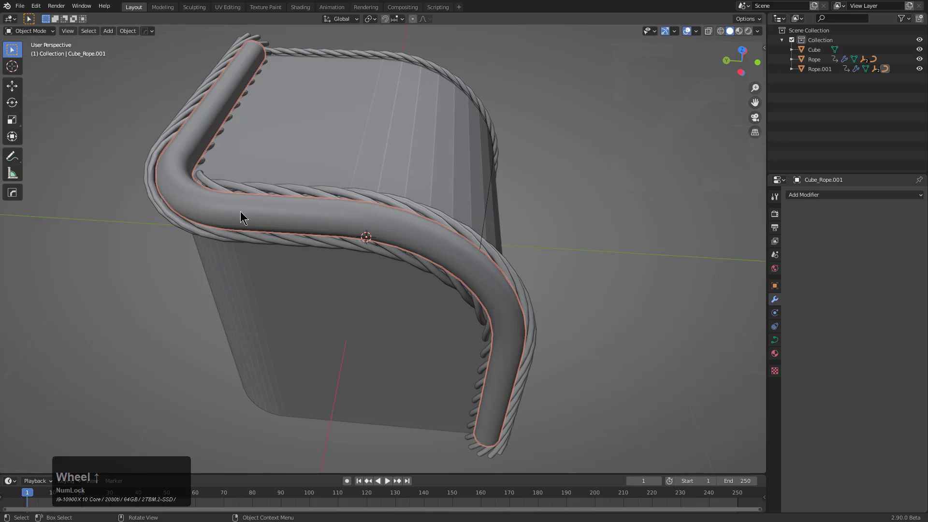
Step: Turn off the In Front viewport display of Cube_Rope.001 in the HOps Helper object settings
key("ctrl+grave")
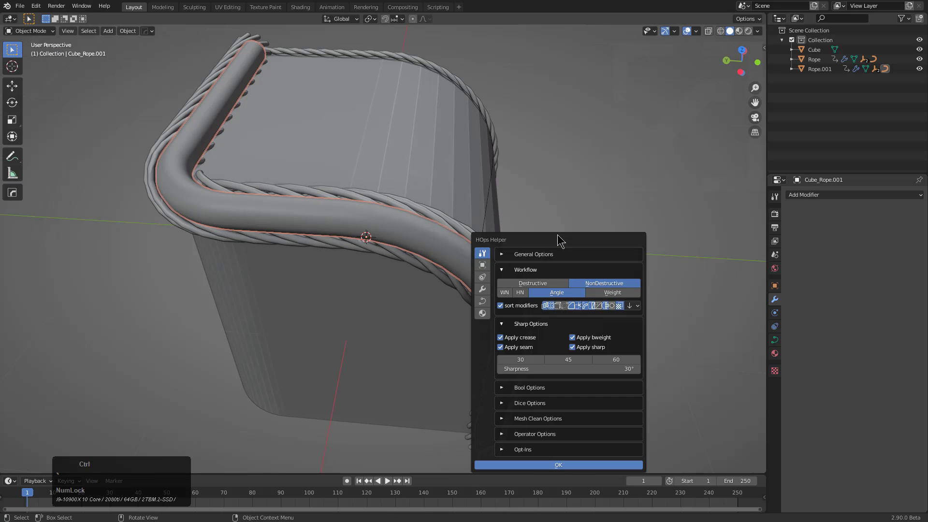
left_click(483, 266)
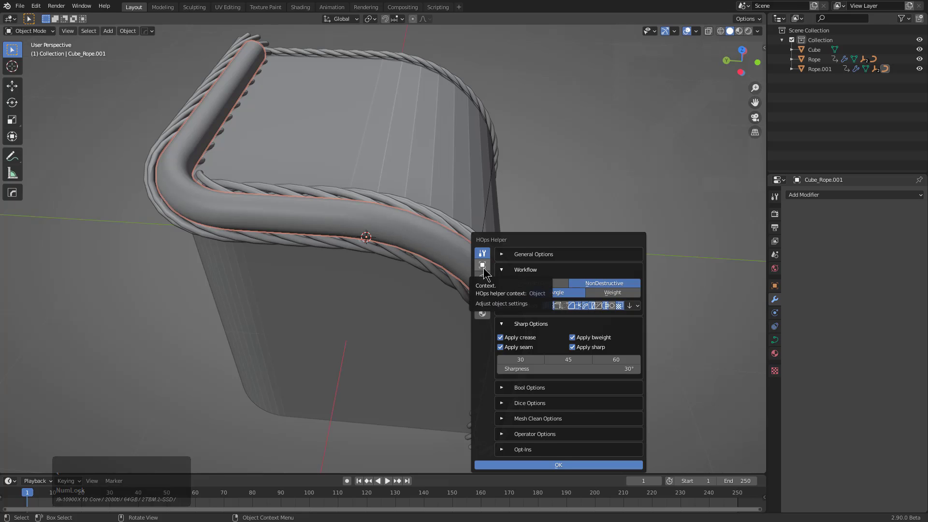
left_click_drag(527, 240, 538, 175)
left_click(585, 368)
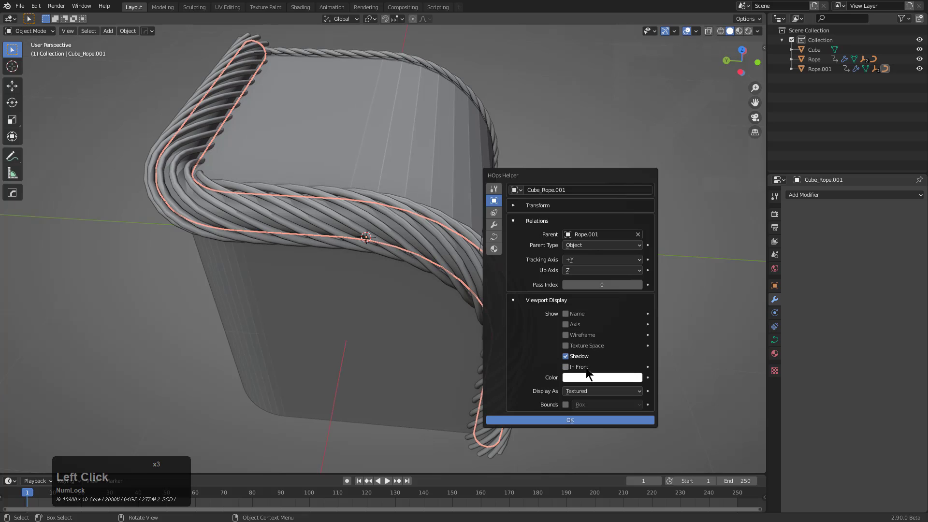
Step: Thicken the curve with Adjust Curve until it fills the rope's core, deselect it and inspect both ropes around the cube
middle_click_drag(332, 188, 341, 216)
key("q")
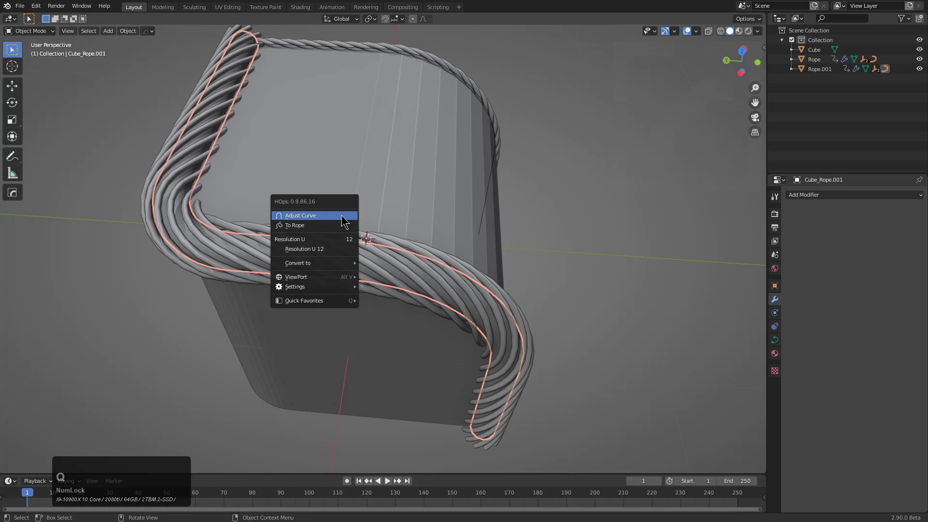
left_click(341, 213)
left_click(326, 205)
key("alt+a")
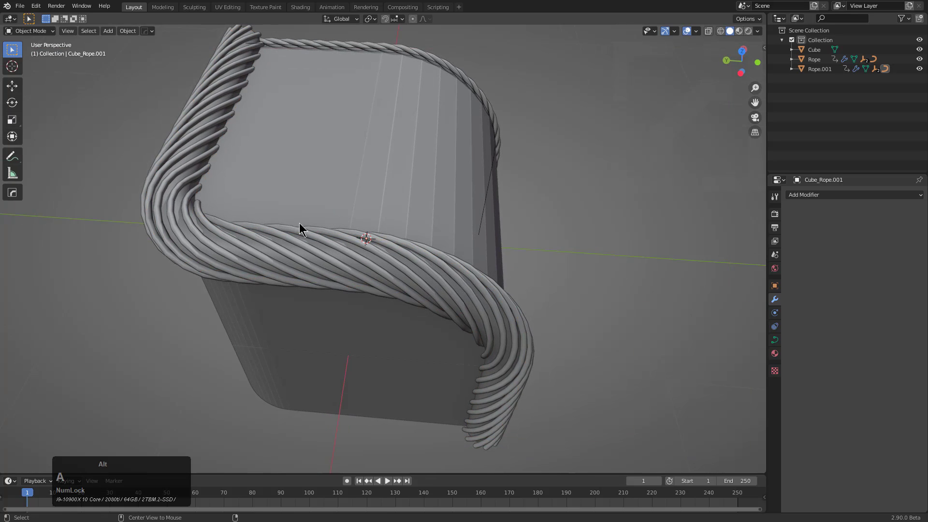
middle_click_drag(160, 172, 280, 265)
scroll(279, 264, "down", 2)
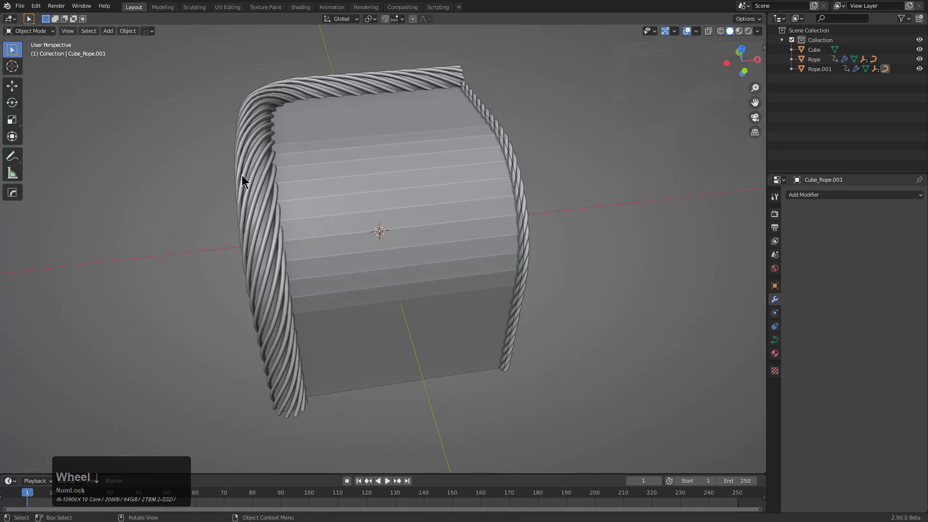
scroll(368, 268, "down", 1)
middle_click_drag(295, 196, 454, 203)
scroll(454, 203, "up", 3)
middle_click_drag(403, 233, 457, 261)
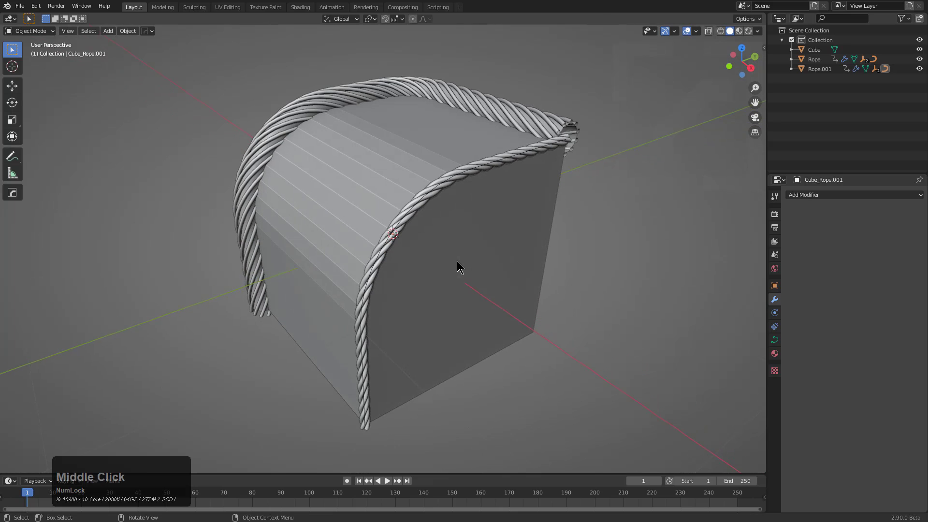
Step: Return to the plain cube through the undo history and enter Edit Mode with face selection
key("ctrl+alt+z")
left_click(452, 261)
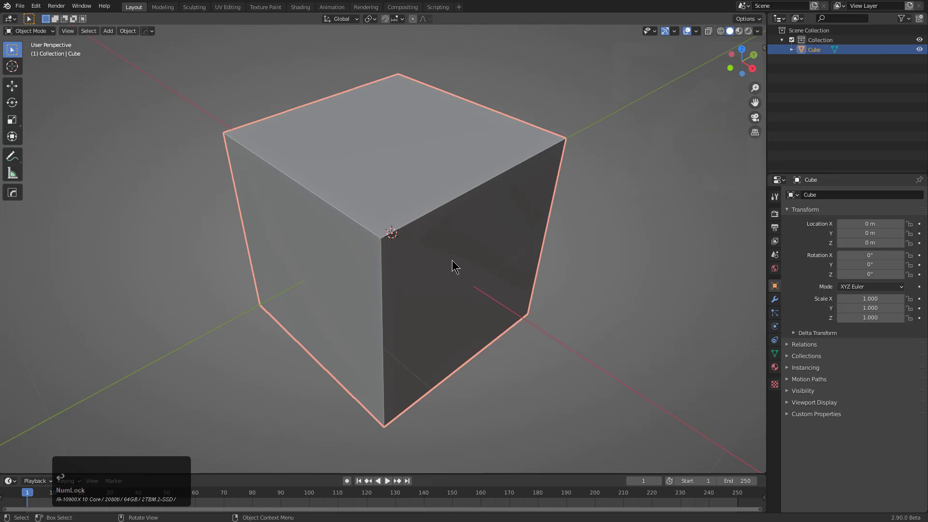
key("Tab")
key("3")
Step: Select one side face of the cube and apply the Grate (Face) mesh tool with increased divisions
left_click(444, 251)
key("q")
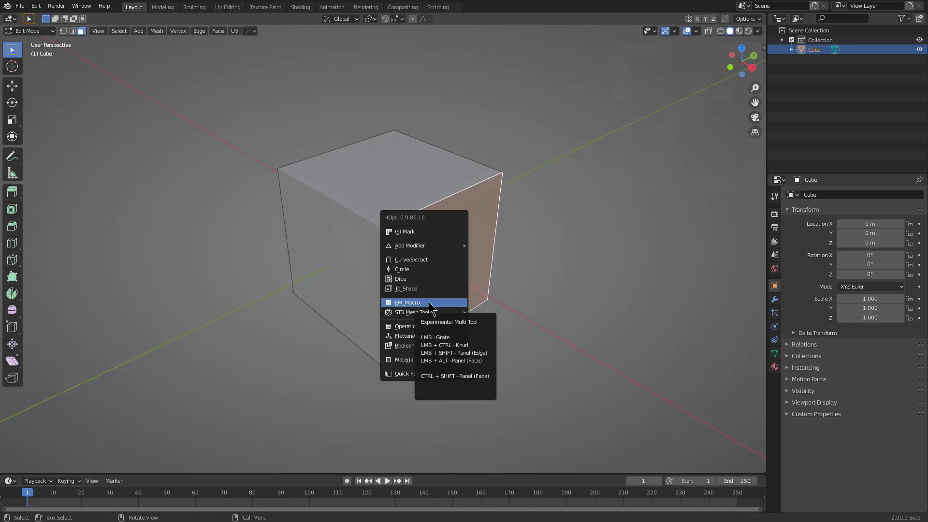
mouse_move(425, 331)
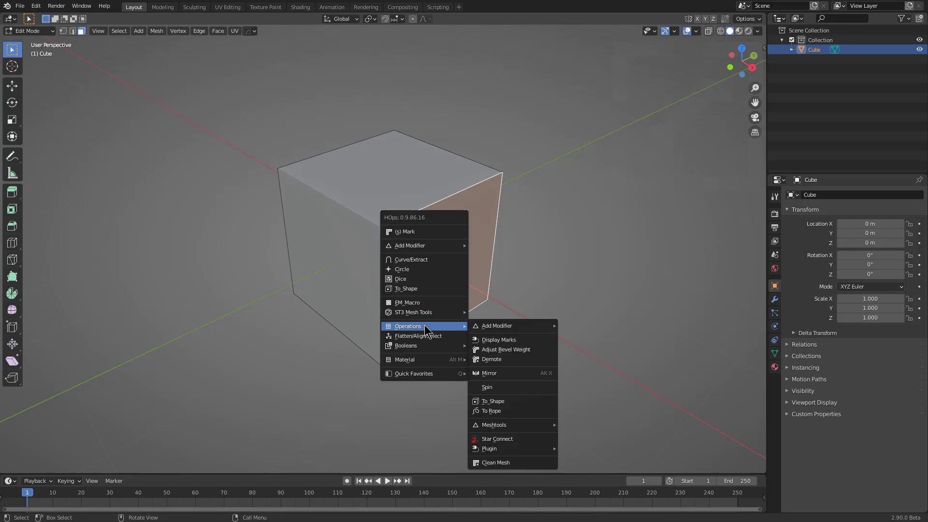
mouse_move(546, 426)
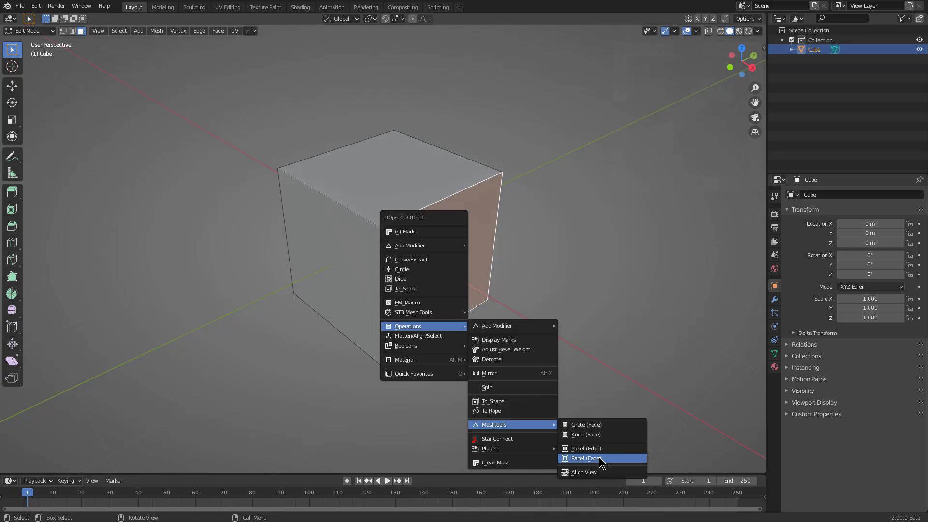
left_click(602, 424)
scroll(601, 421, "up", 1)
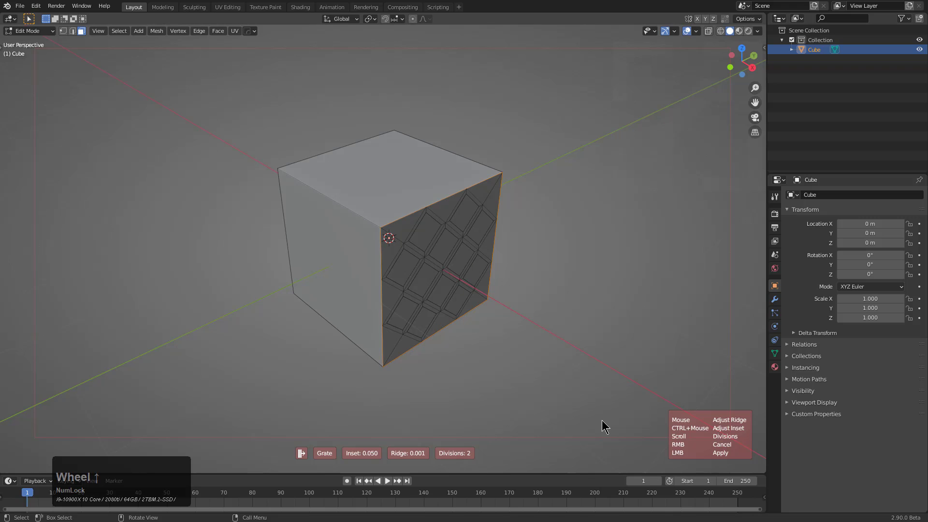
scroll(602, 426, "up", 1)
left_click(502, 370)
Step: Try Knurl (Face) on another side face with 5 divisions, inset about 0.073 and height about -0.114, and undo it
middle_click_drag(499, 367, 355, 259)
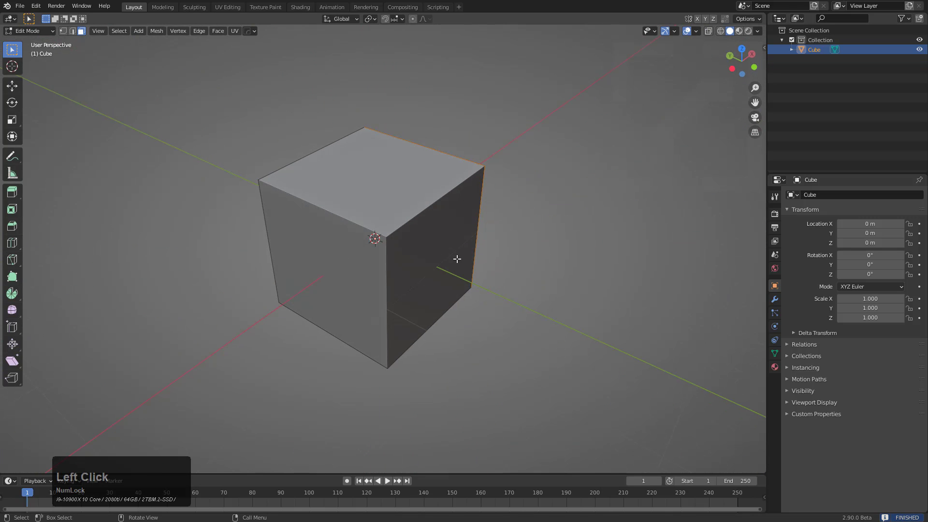
left_click(346, 260)
key("q")
mouse_move(421, 268)
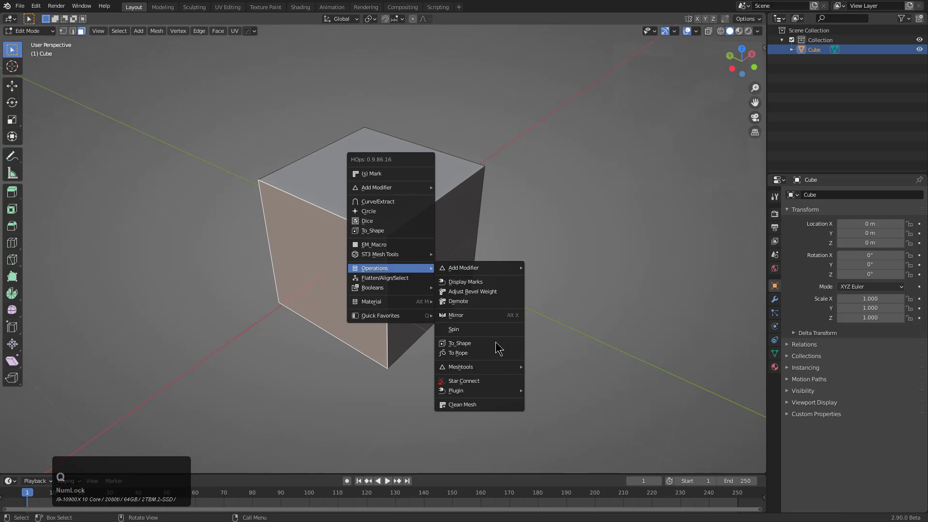
mouse_move(496, 370)
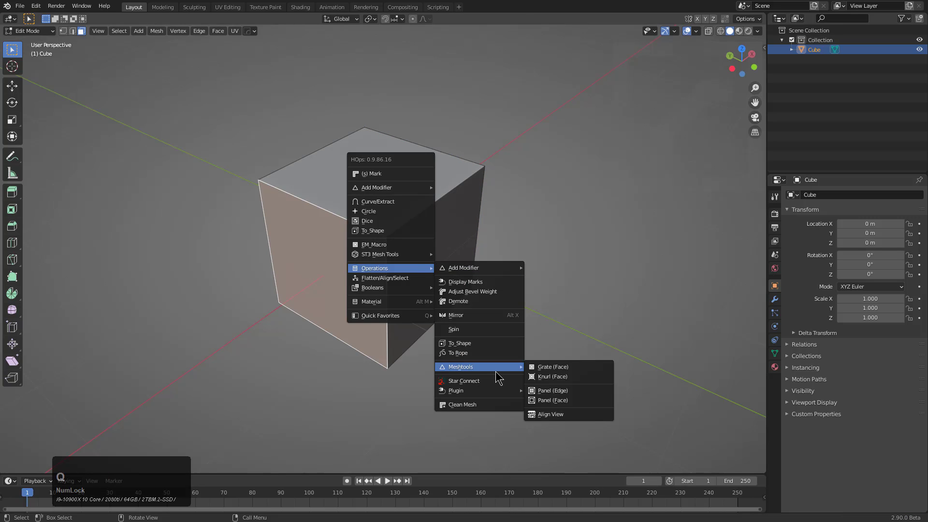
left_click(575, 377)
scroll(574, 378, "up", 3)
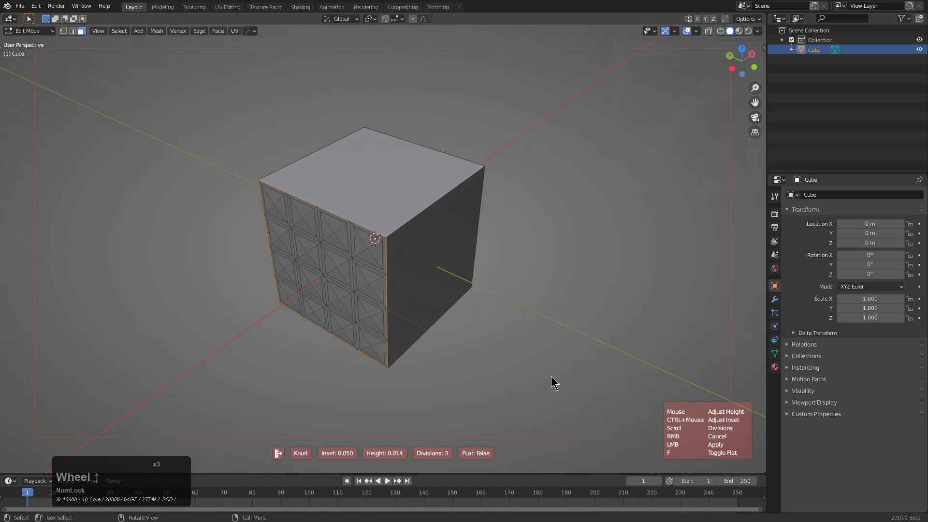
scroll(628, 370, "up", 2)
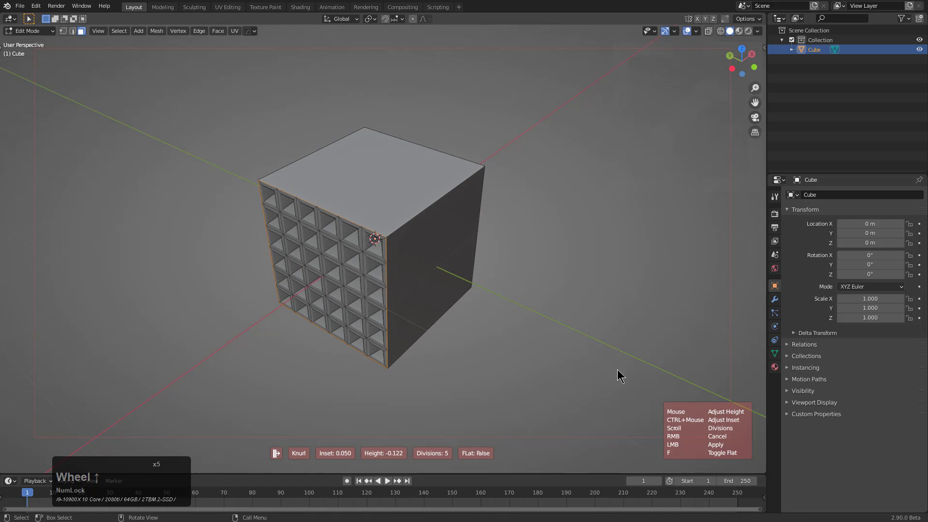
key("ctrl")
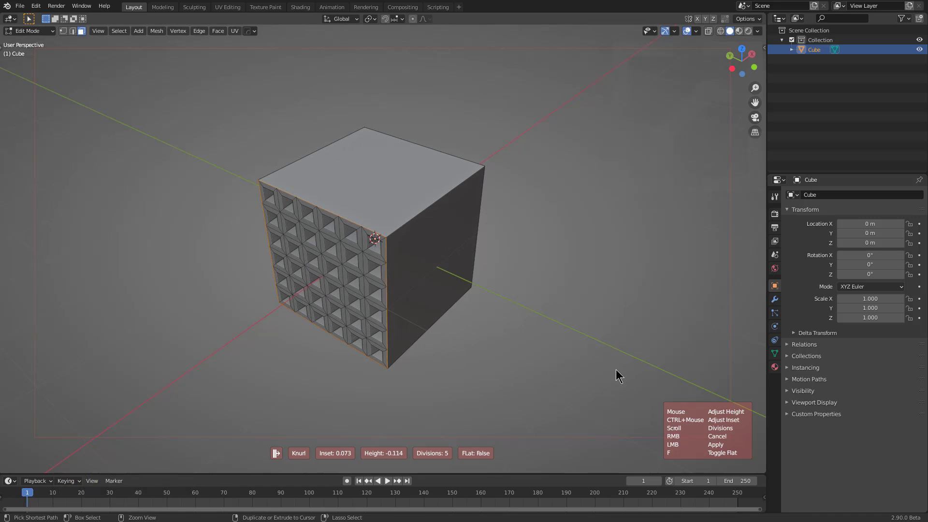
left_click(615, 369)
middle_click_drag(401, 190, 322, 267)
key("ctrl+z")
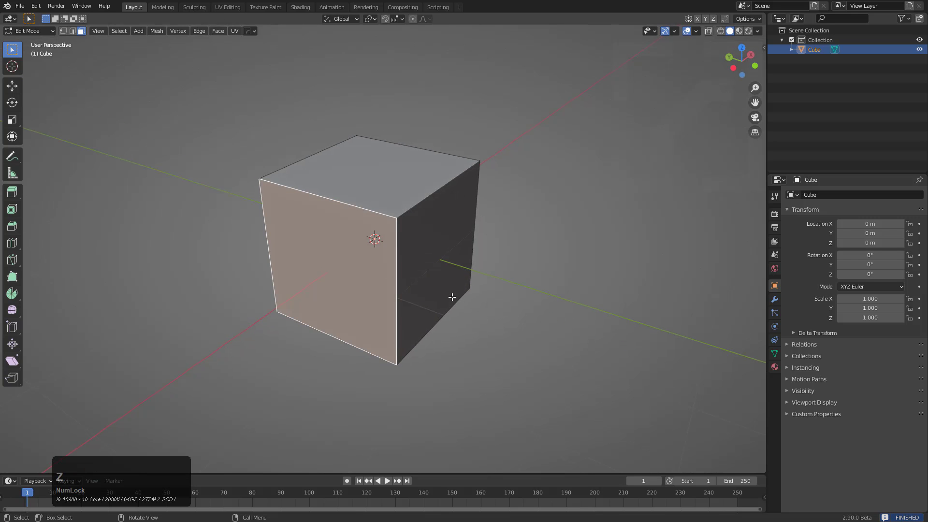
Step: Inset the selected side face and apply the Panel mesh tool in Faces mode with inset about 0.089 and ridge about 0.116
key("i")
left_click(433, 286)
key("q")
mouse_move(435, 288)
mouse_move(527, 394)
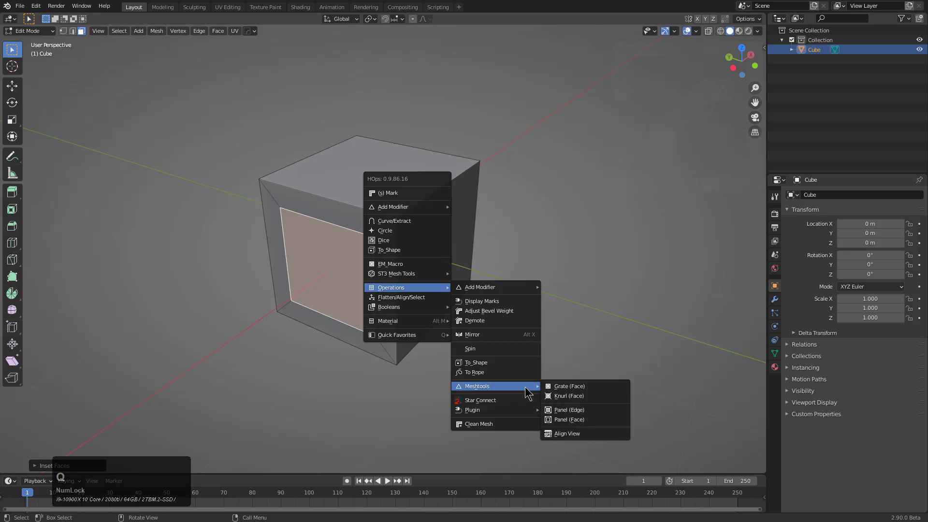
left_click(558, 408)
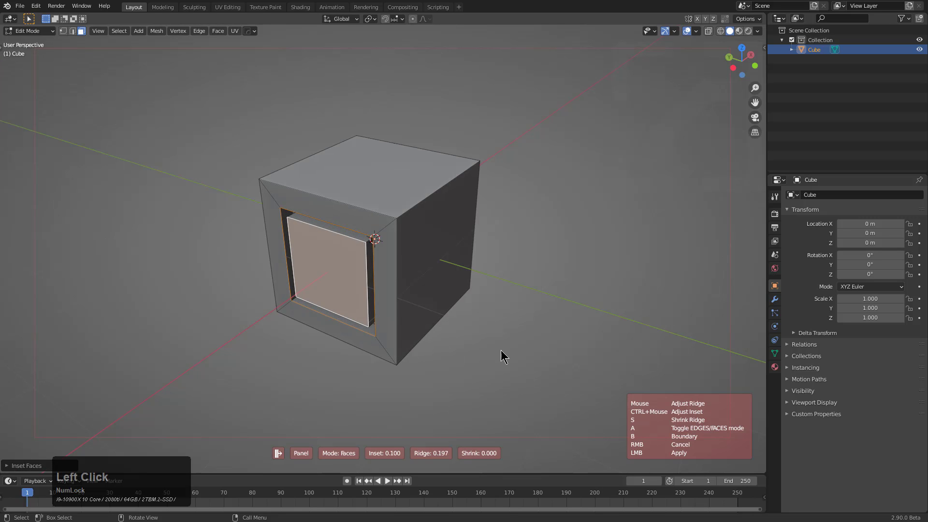
key("ctrl")
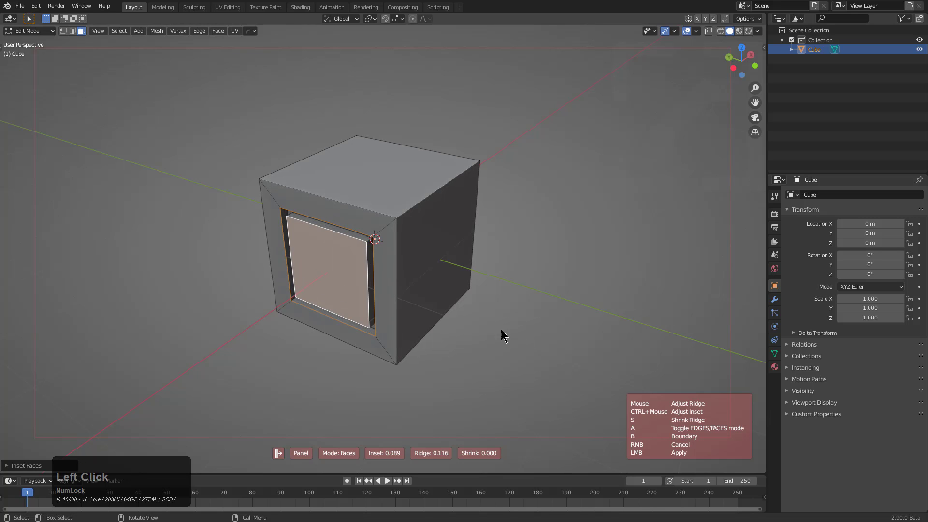
left_click(383, 287)
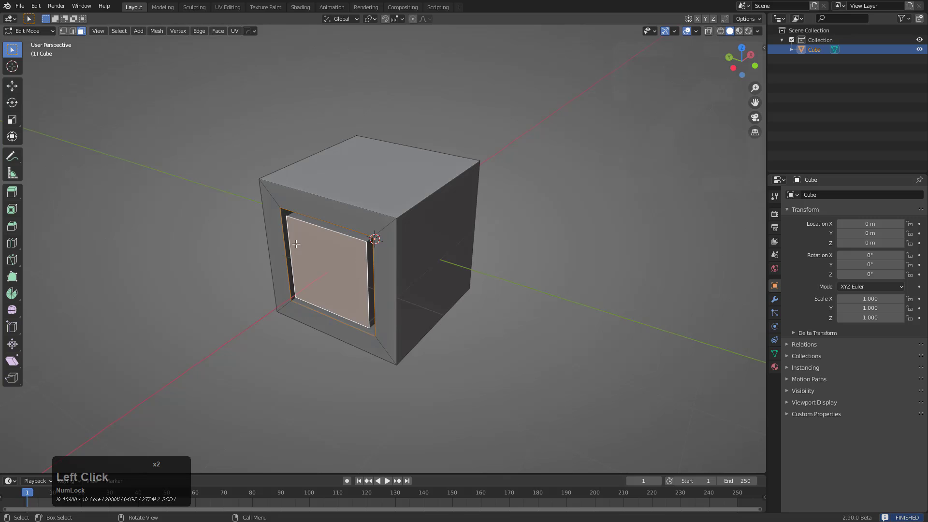